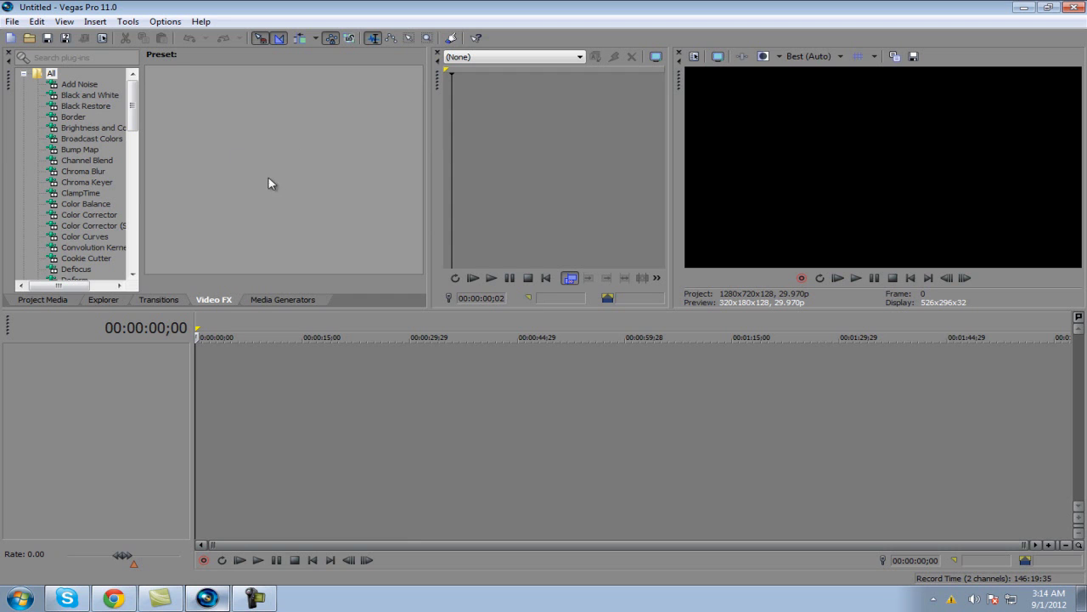
- Import clip 1 from the Devastation Ep.1 Clips folder onto the timeline
{"action": "left_click", "coordinate": [29, 38]}
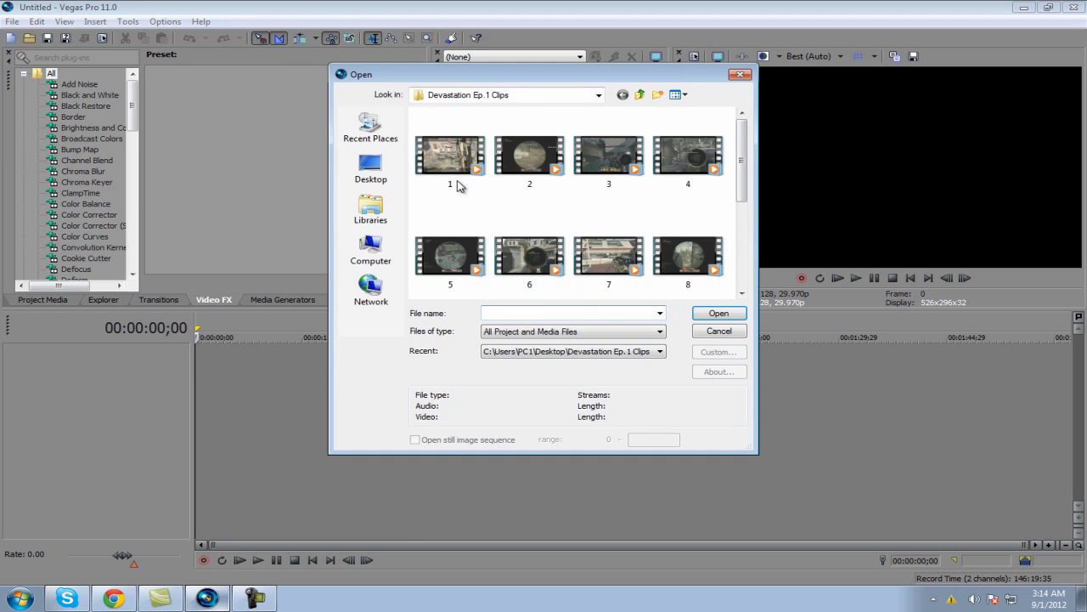
{"action": "double_click", "coordinate": [450, 157]}
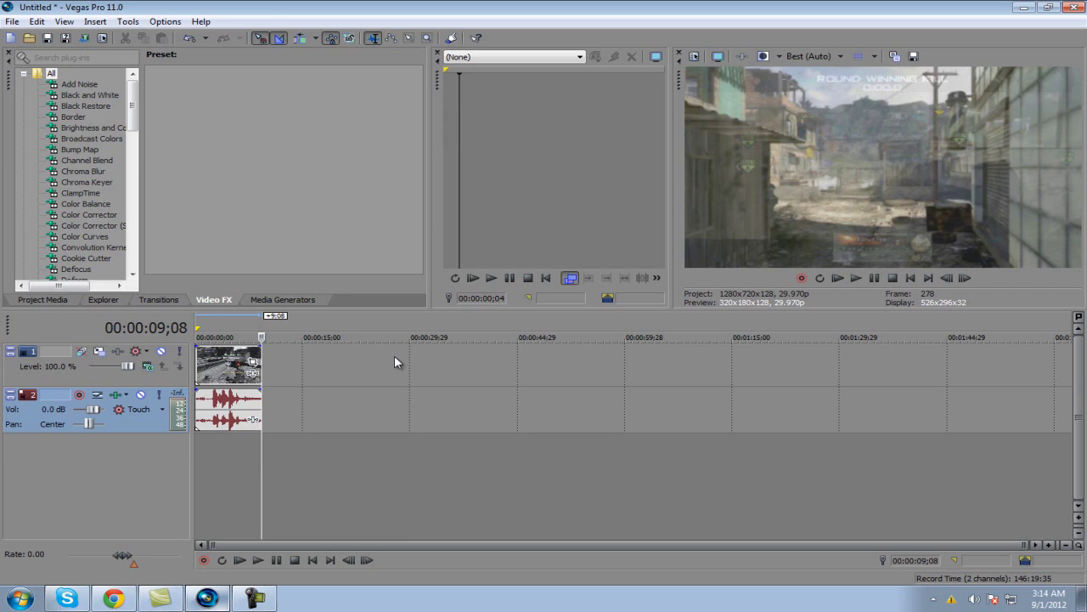
- In the clip event's properties, uncheck Maintain aspect ratio and choose Disable resample
{"action": "left_click", "coordinate": [221, 372]}
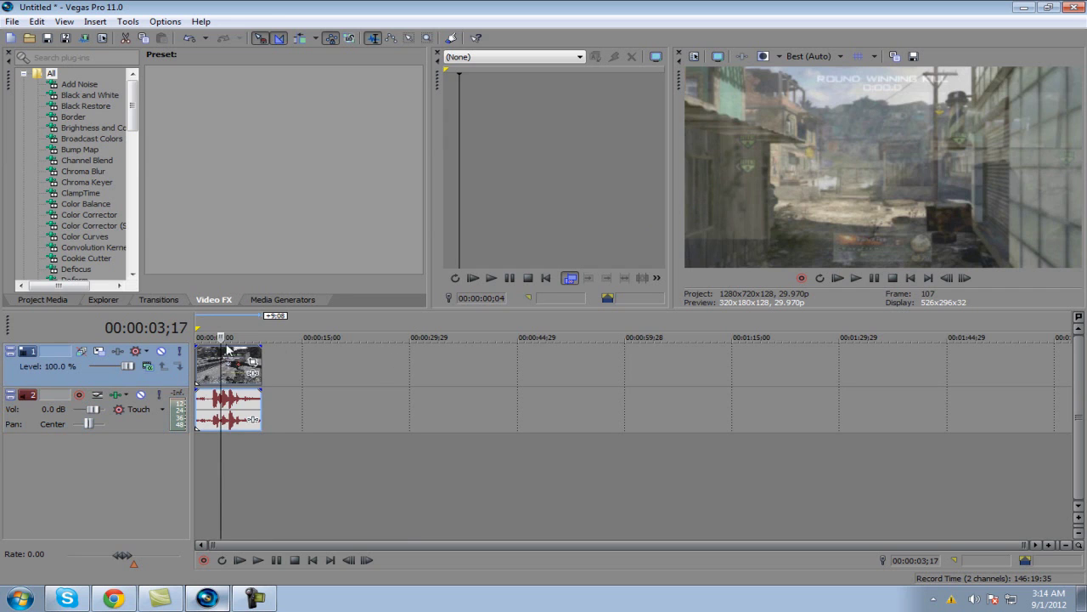
{"action": "right_click", "coordinate": [227, 374]}
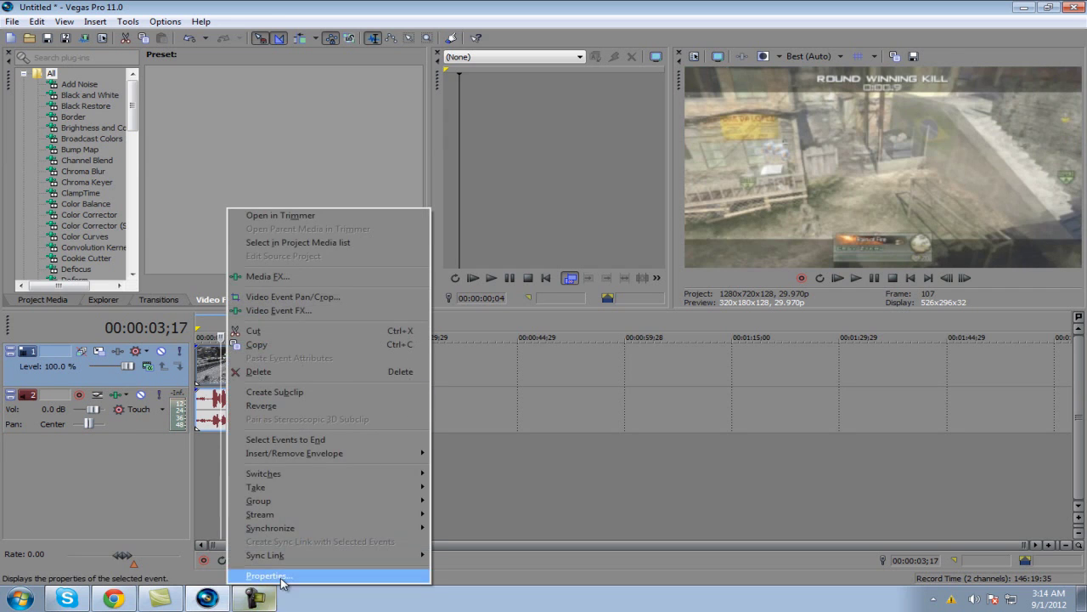
{"action": "left_click", "coordinate": [281, 577]}
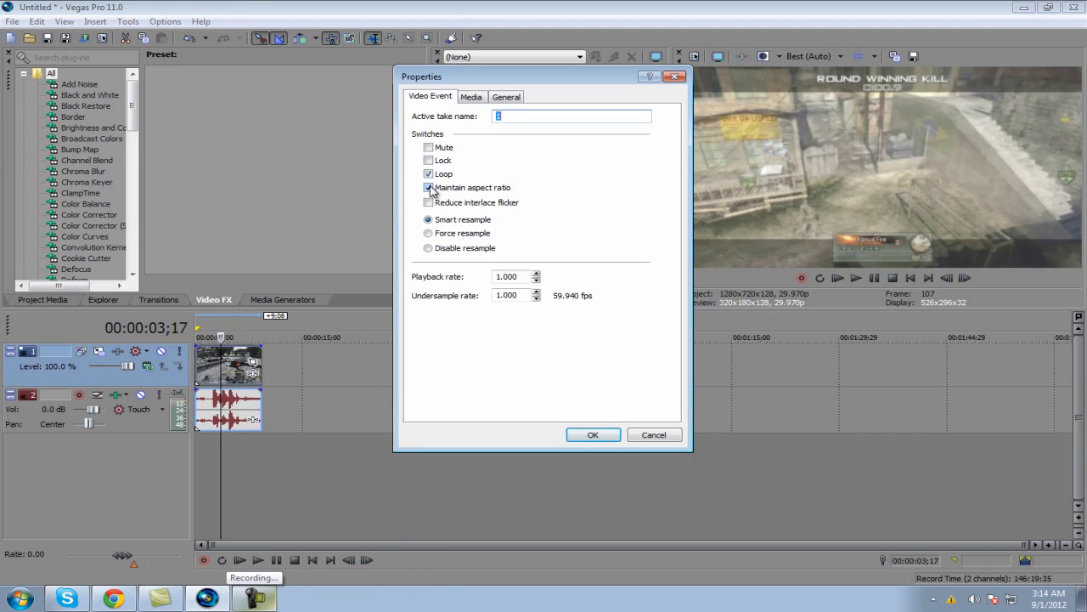
{"action": "left_click", "coordinate": [454, 191]}
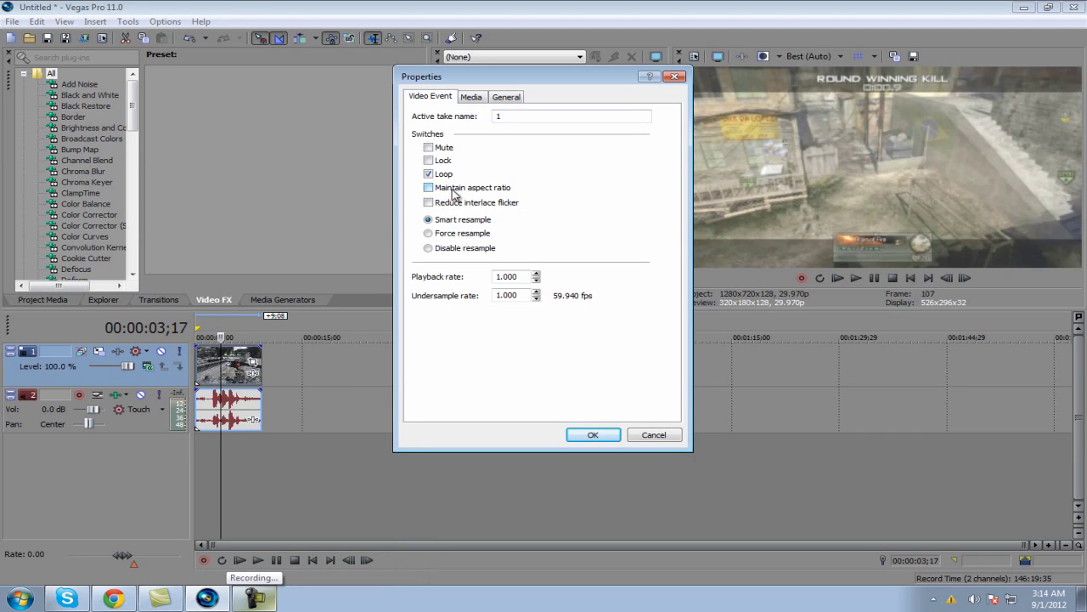
{"action": "left_click", "coordinate": [428, 248]}
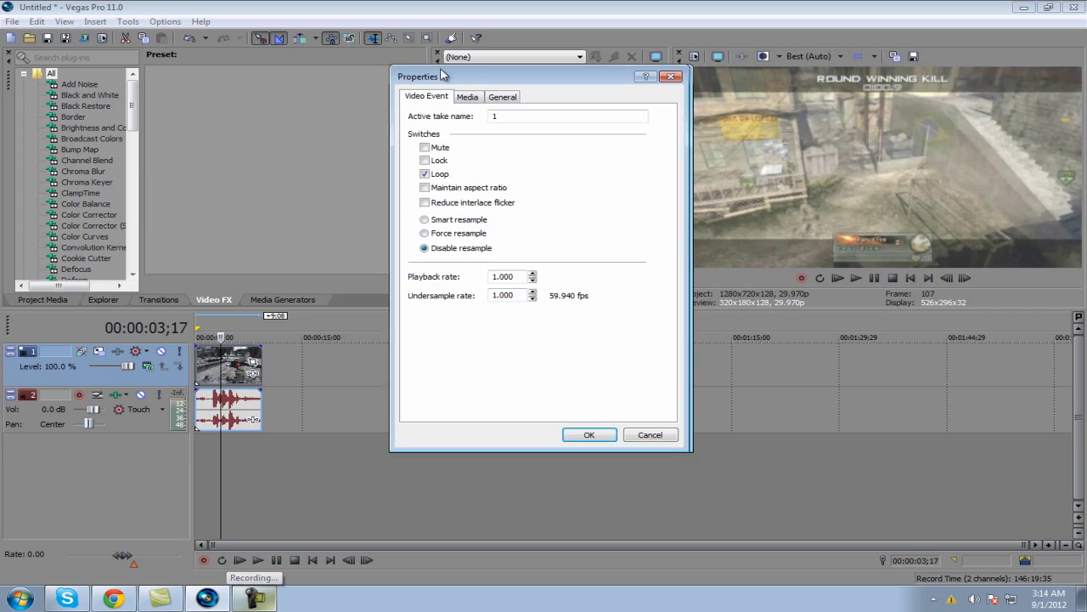
{"action": "left_click_drag", "start_coordinate": [483, 81], "coordinate": [408, 65]}
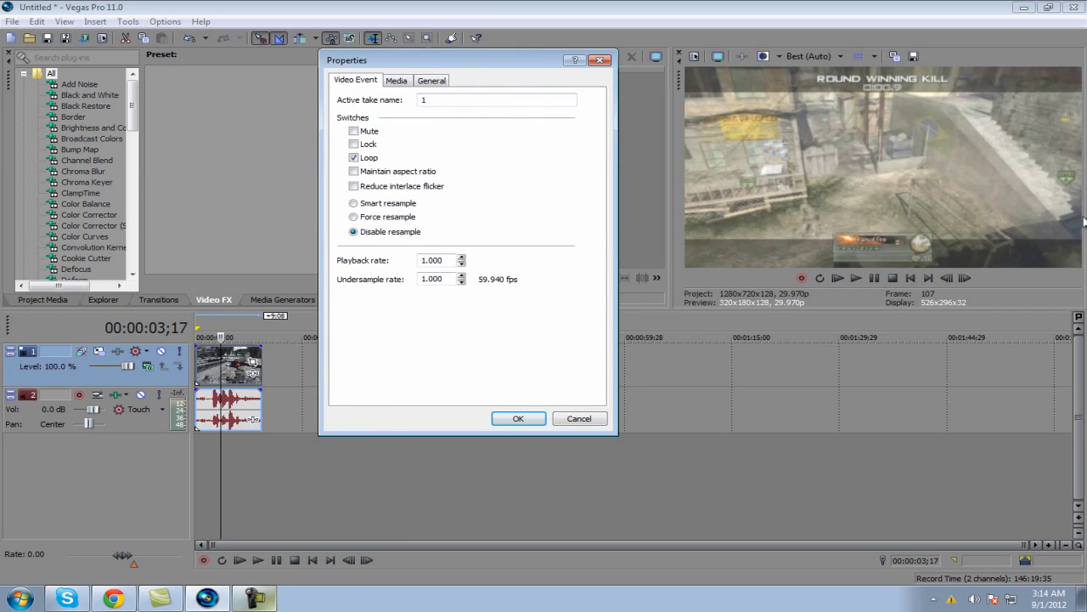
{"action": "left_click", "coordinate": [517, 420]}
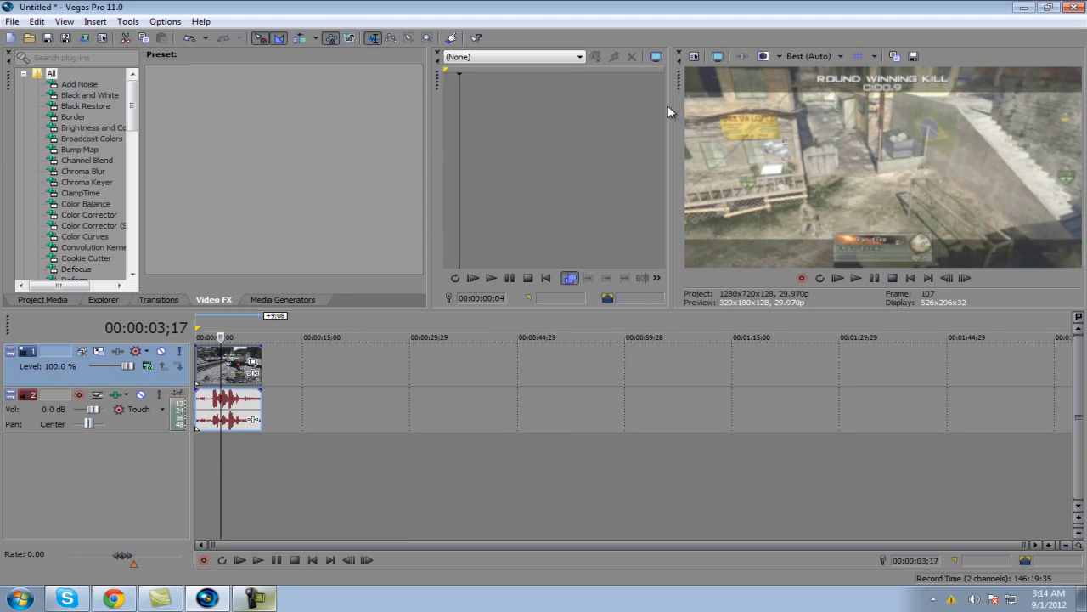
- Open Project Video Properties and inspect the HDV 720-30p template name
{"action": "left_click", "coordinate": [694, 57]}
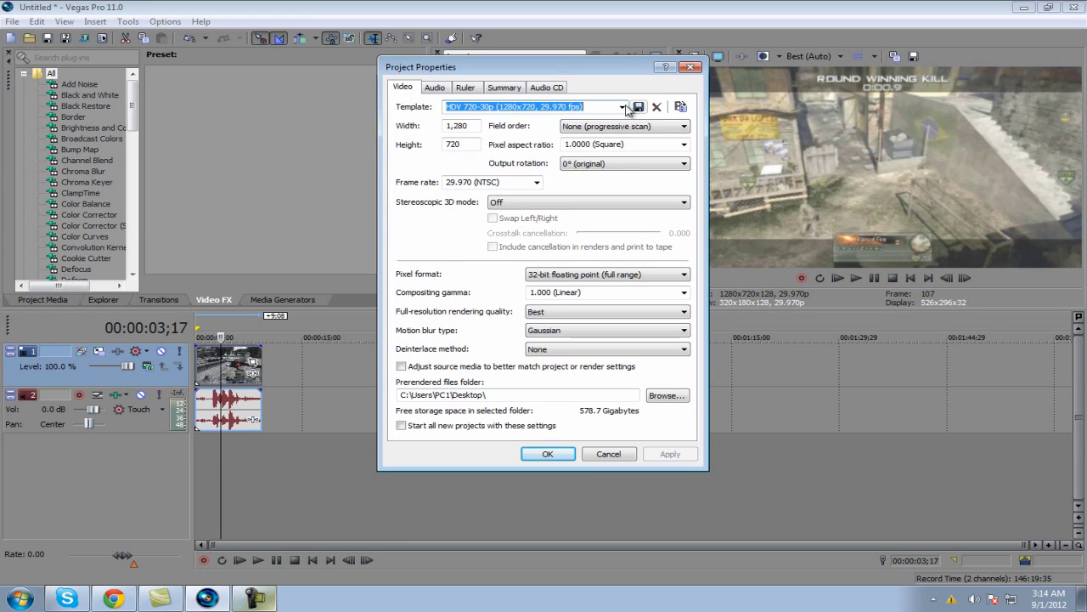
{"action": "left_click", "coordinate": [496, 107]}
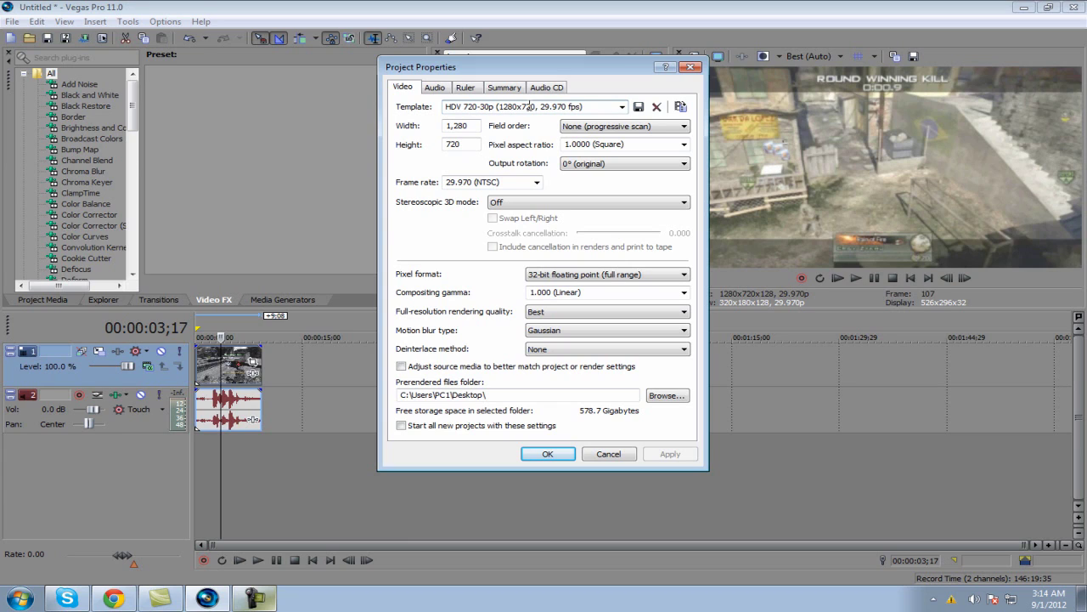
{"action": "left_click_drag", "start_coordinate": [584, 107], "coordinate": [593, 107]}
{"action": "left_click", "coordinate": [593, 107]}
- Keep output rotation at original and frame rate at 29.970 (NTSC) after trying 59.940
{"action": "left_click", "coordinate": [578, 165]}
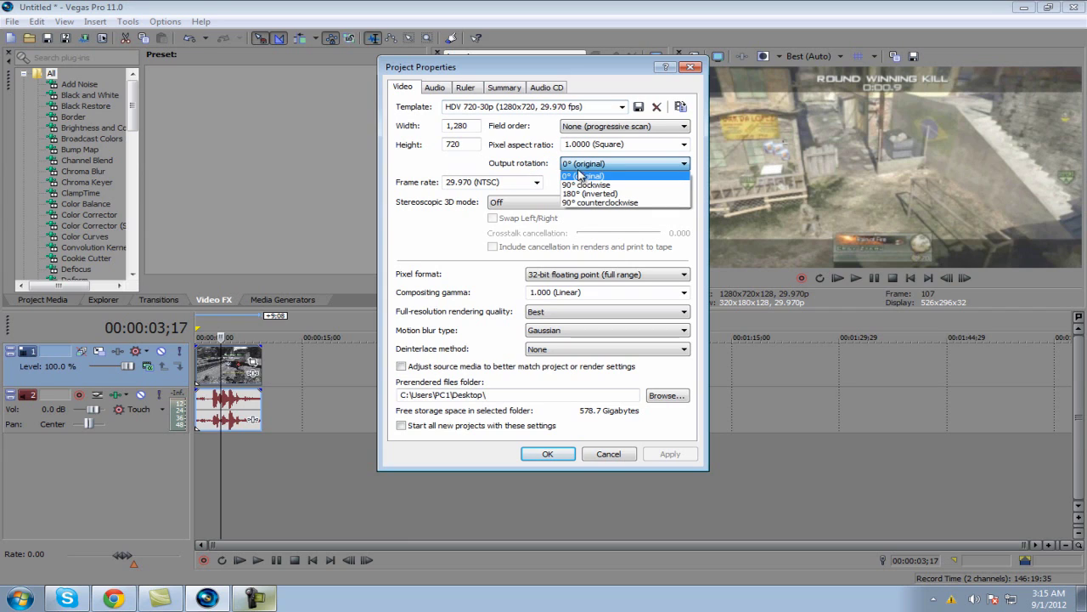
{"action": "left_click", "coordinate": [488, 181]}
{"action": "left_click", "coordinate": [536, 183]}
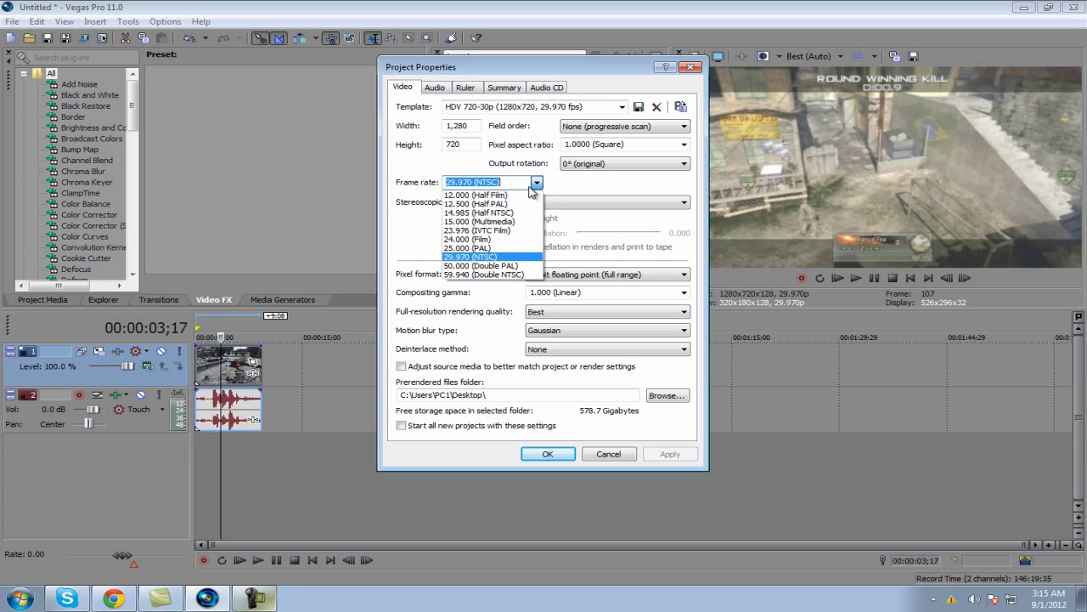
{"action": "left_click", "coordinate": [485, 274]}
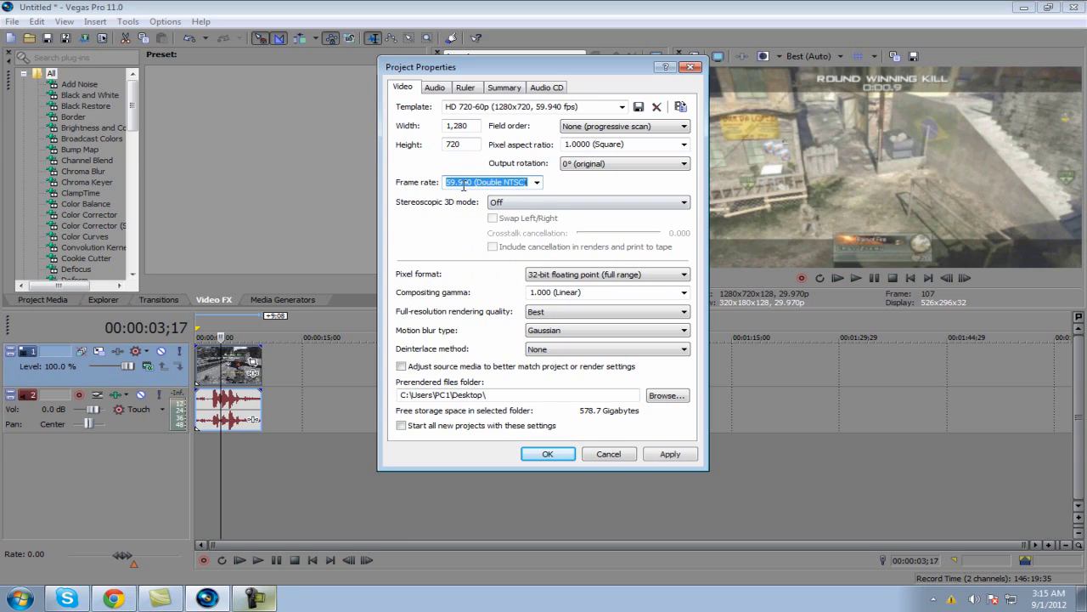
{"action": "left_click", "coordinate": [537, 183]}
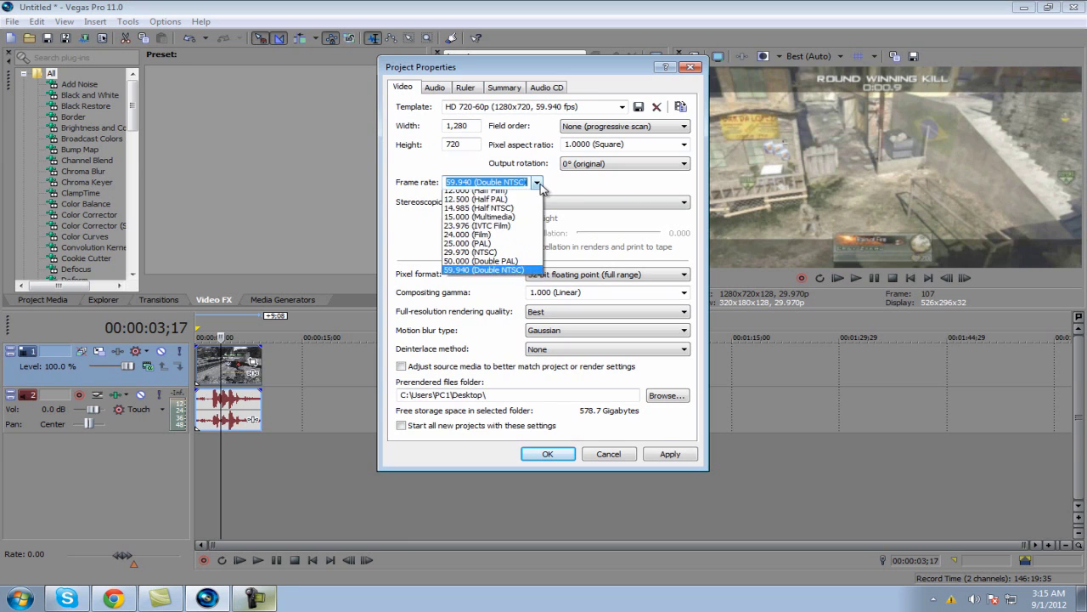
{"action": "left_click", "coordinate": [490, 264]}
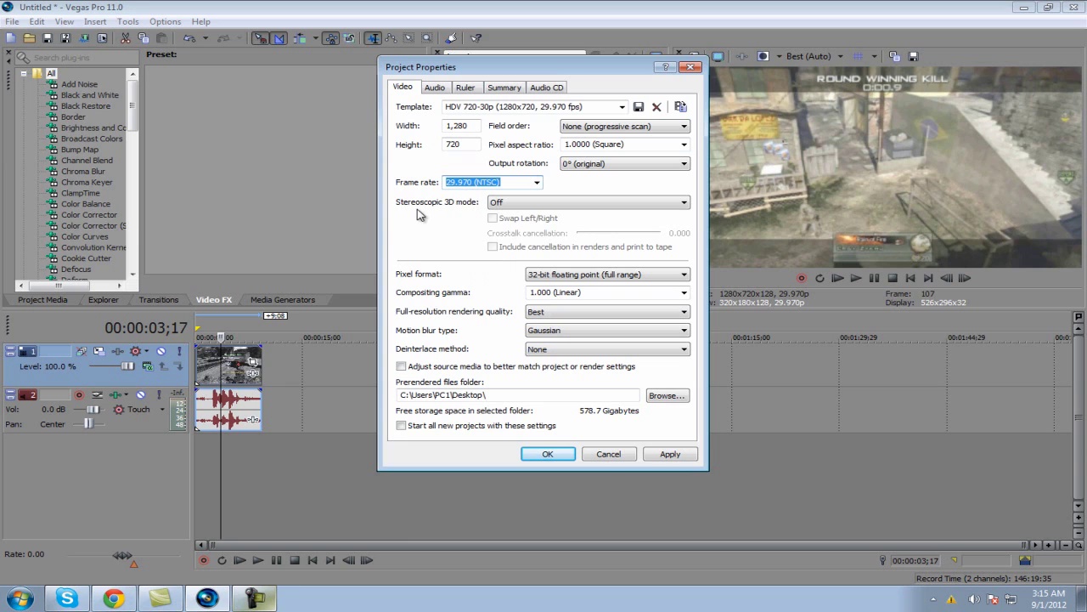
{"action": "left_click", "coordinate": [622, 107]}
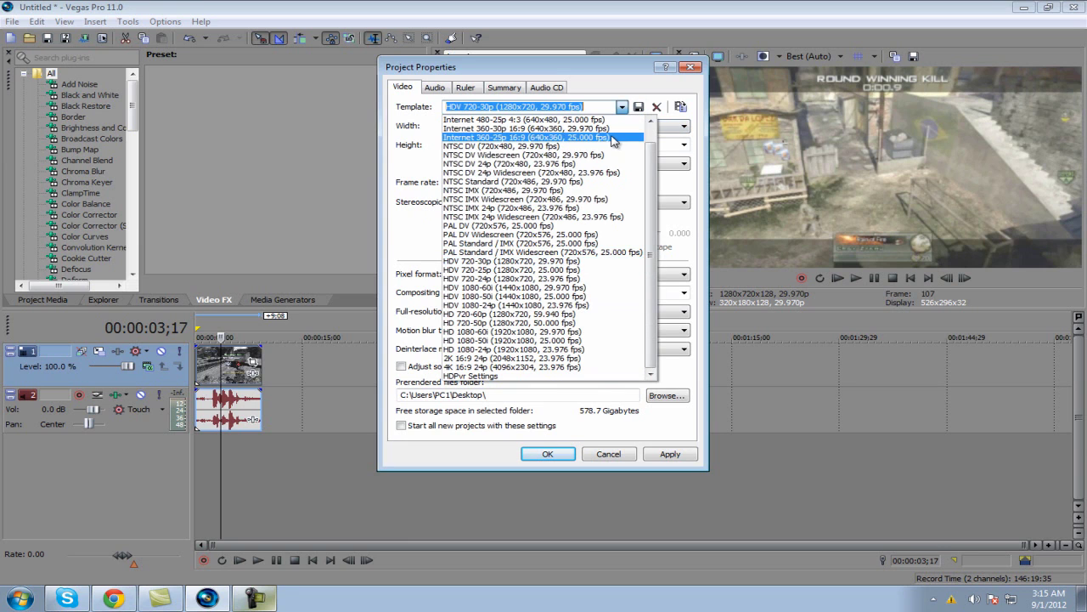
- Apply the HDPvr Settings template with stereoscopic 3D off and compositing gamma 1.000 (Linear)
{"action": "left_click", "coordinate": [475, 377]}
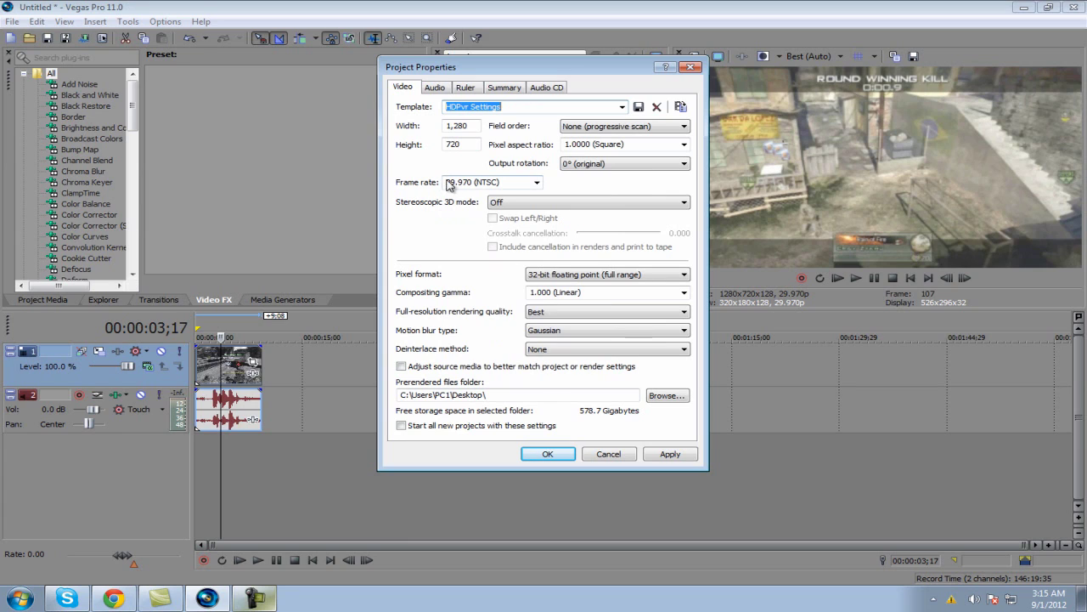
{"action": "left_click", "coordinate": [510, 202]}
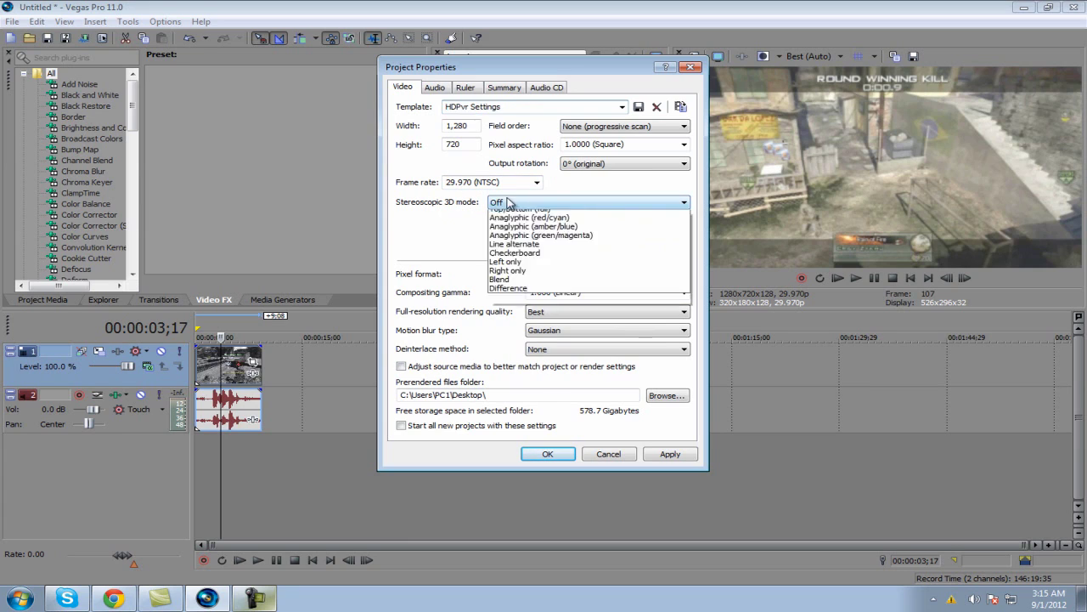
{"action": "left_click", "coordinate": [508, 215]}
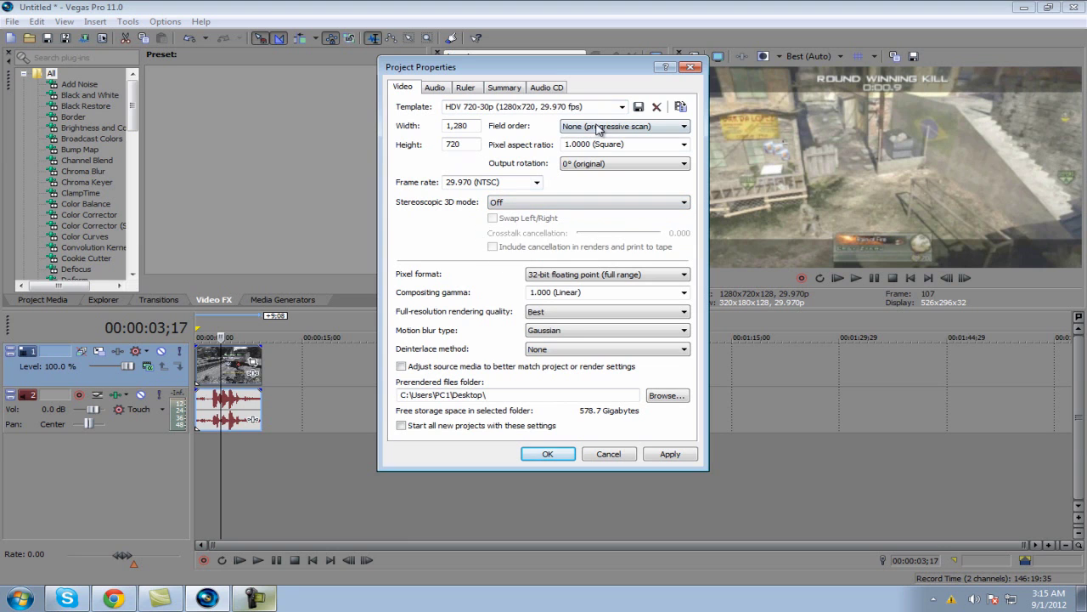
{"action": "left_click", "coordinate": [623, 107]}
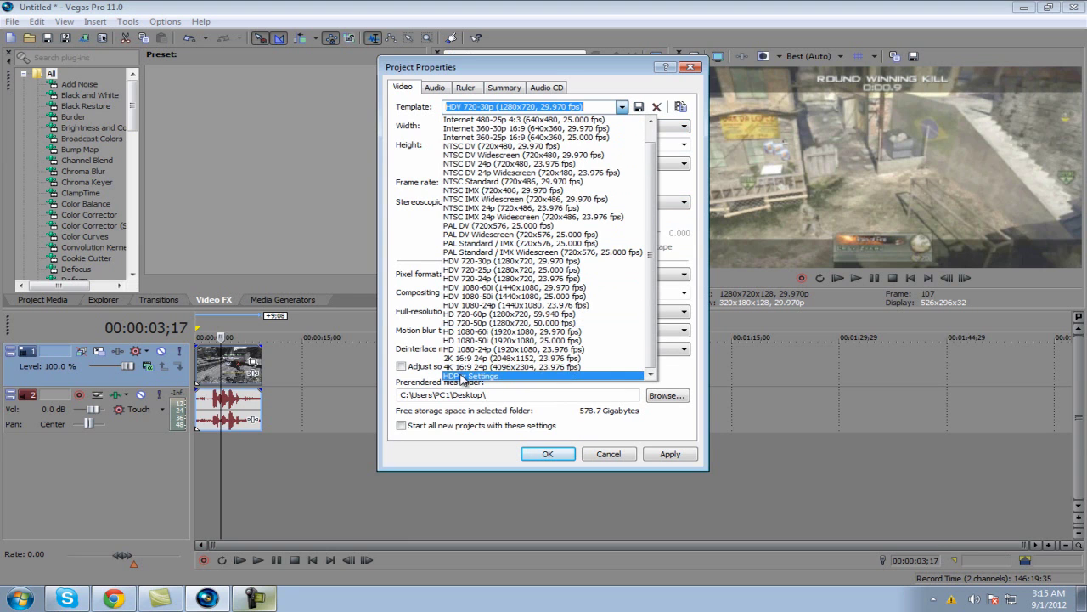
{"action": "left_click", "coordinate": [461, 376]}
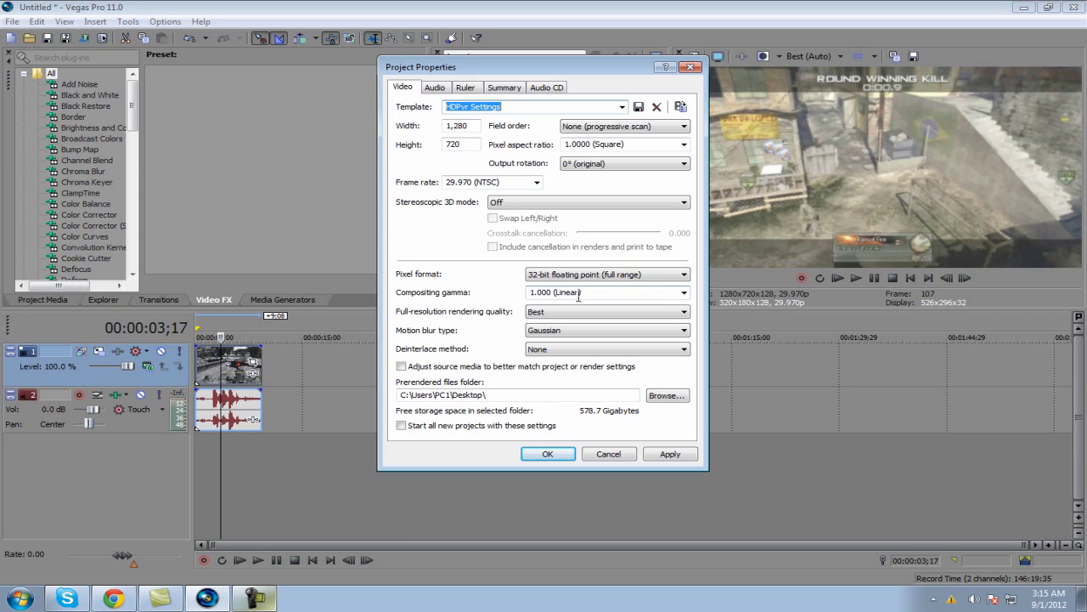
{"action": "left_click", "coordinate": [684, 293]}
{"action": "left_click", "coordinate": [637, 310]}
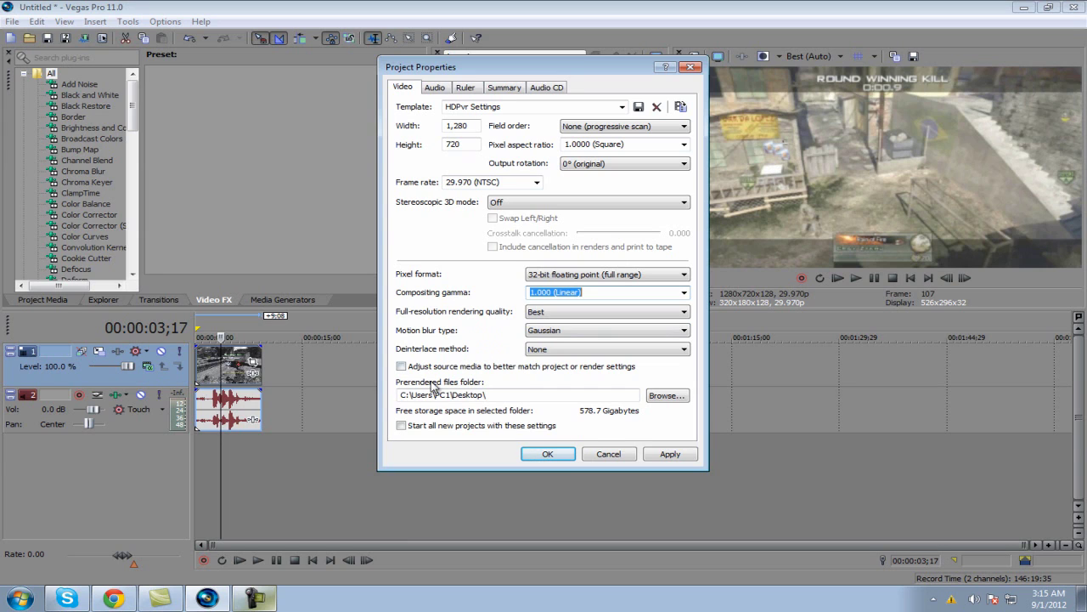
- Store prerendered files on the Desktop and start all new projects with these settings
{"action": "left_click", "coordinate": [665, 395]}
{"action": "left_click", "coordinate": [485, 243]}
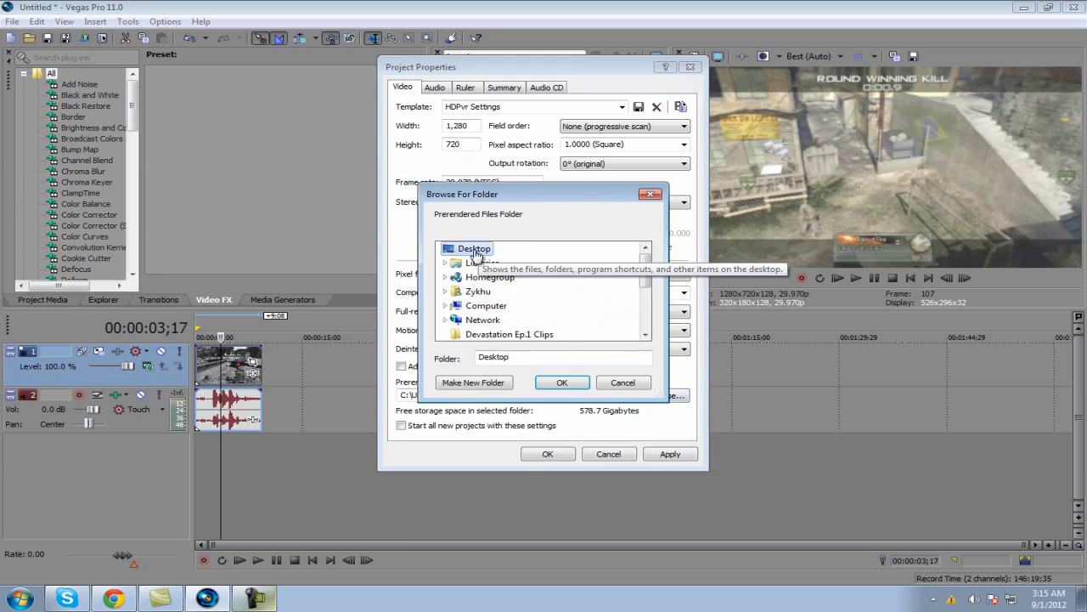
{"action": "left_click", "coordinate": [562, 383]}
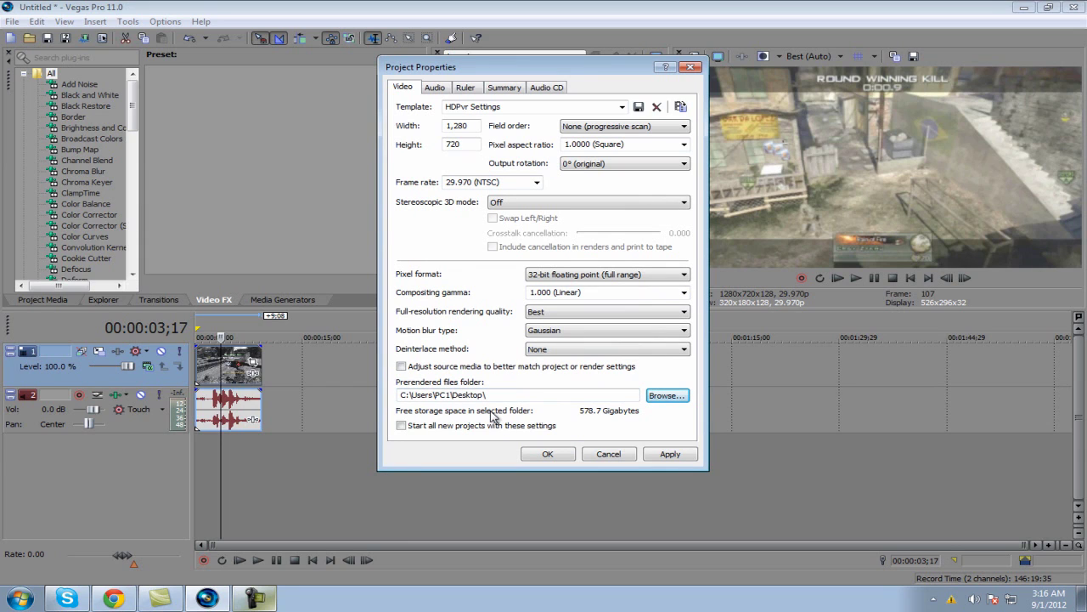
{"action": "left_click", "coordinate": [401, 425]}
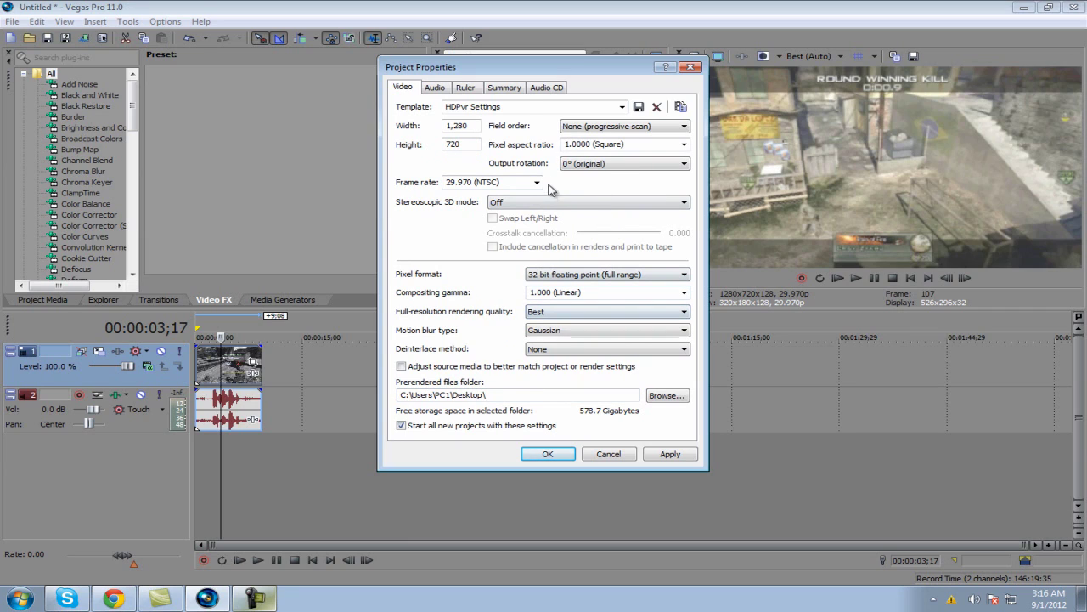
- Rename the template to 'HDPVR Settings' without saving it, then apply the 1280x720 29.970 fps settings
{"action": "left_click", "coordinate": [523, 106]}
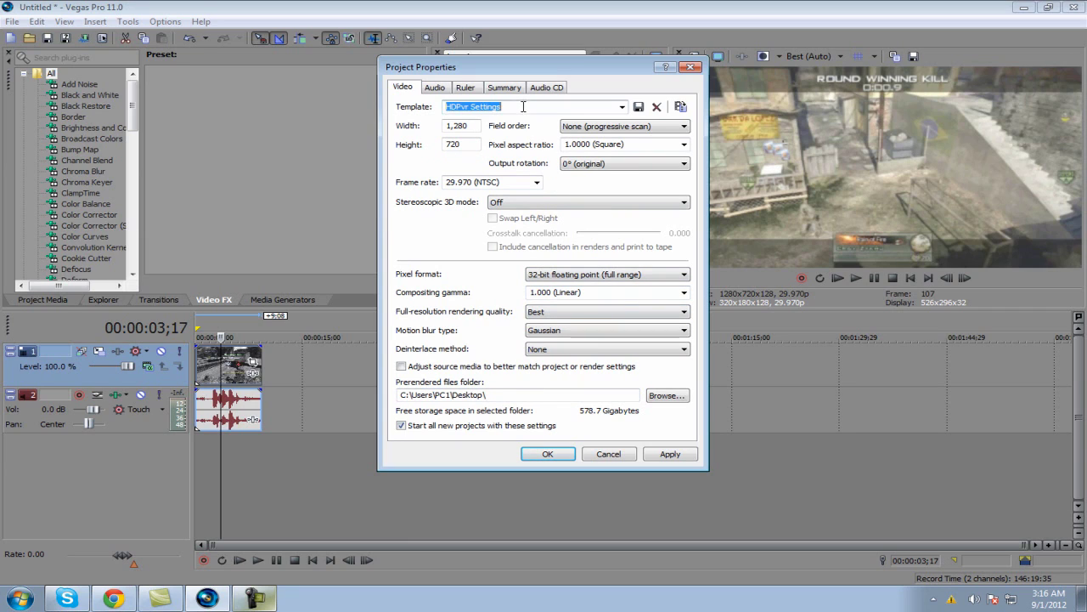
{"action": "left_click", "coordinate": [461, 108]}
{"action": "key", "text": "BackSpace"}
{"action": "key", "text": "BackSpace"}
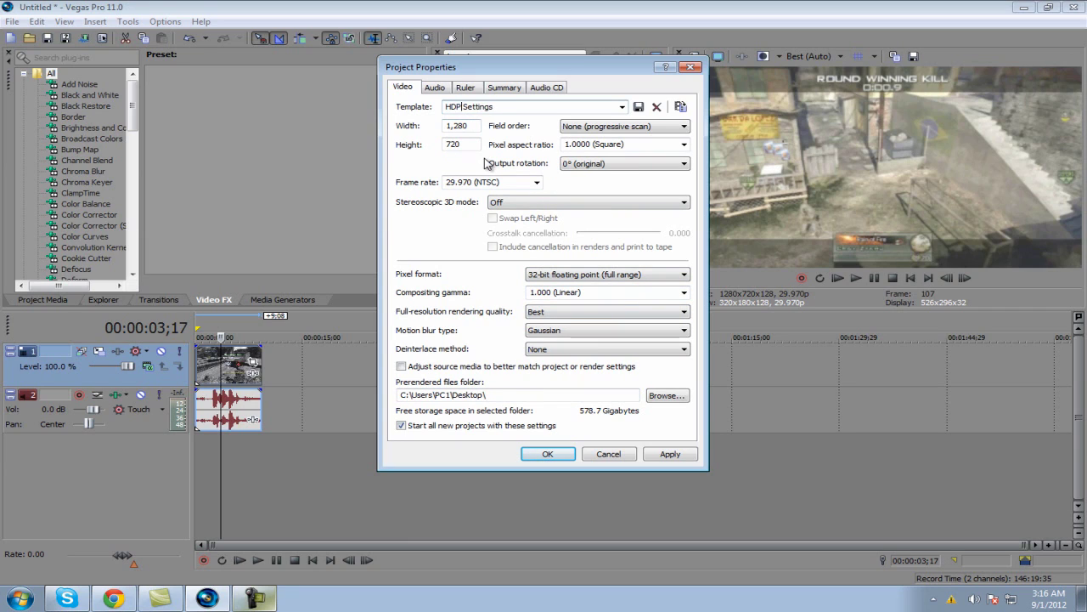
{"action": "type", "text": "VR"}
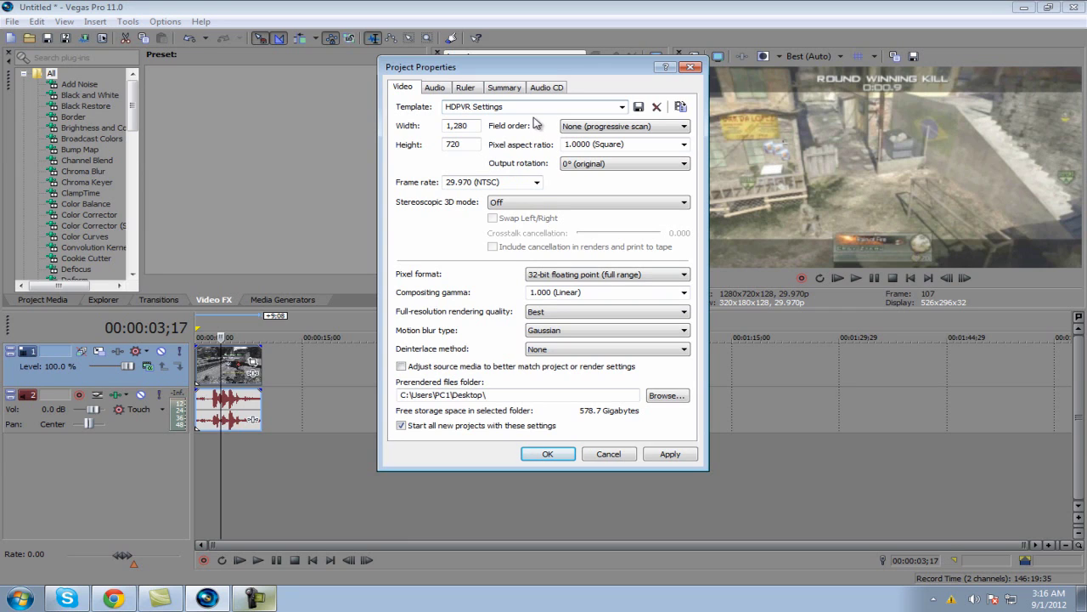
{"action": "left_click", "coordinate": [638, 107]}
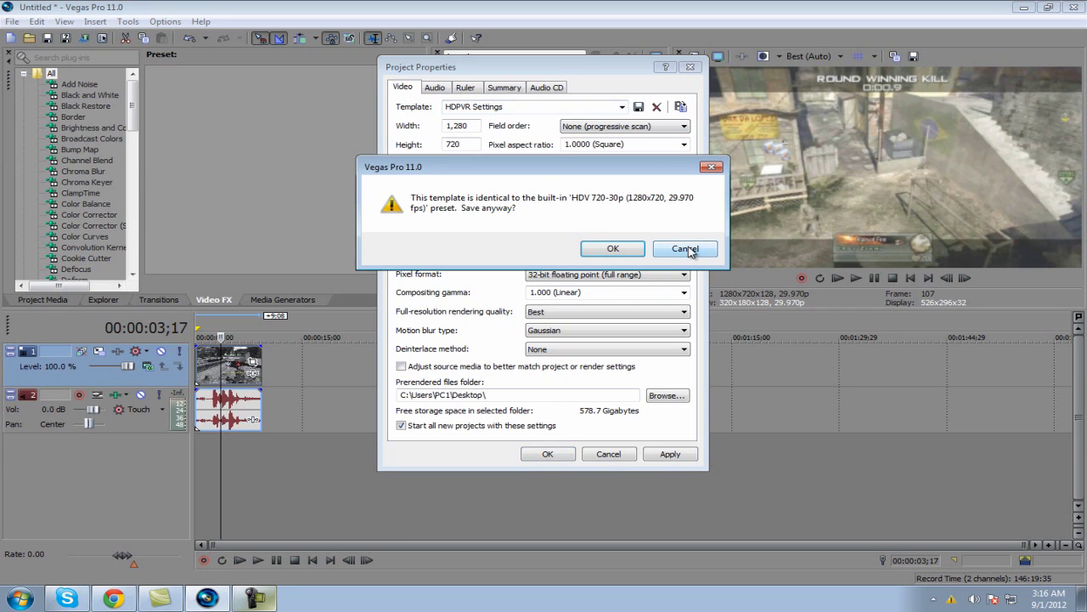
{"action": "left_click", "coordinate": [690, 253]}
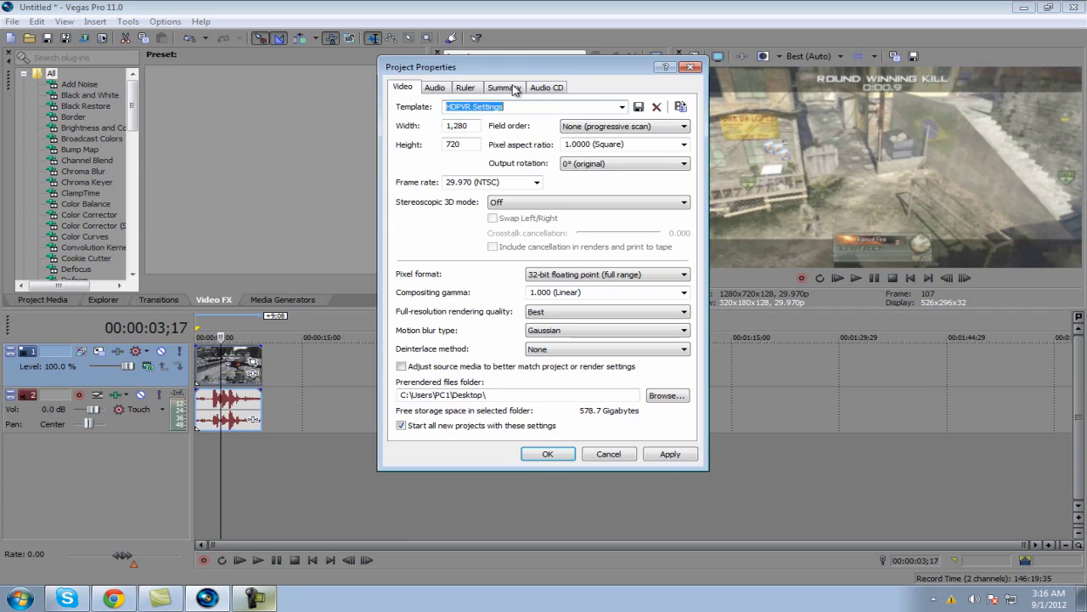
{"action": "left_click", "coordinate": [669, 455]}
{"action": "left_click", "coordinate": [550, 454]}
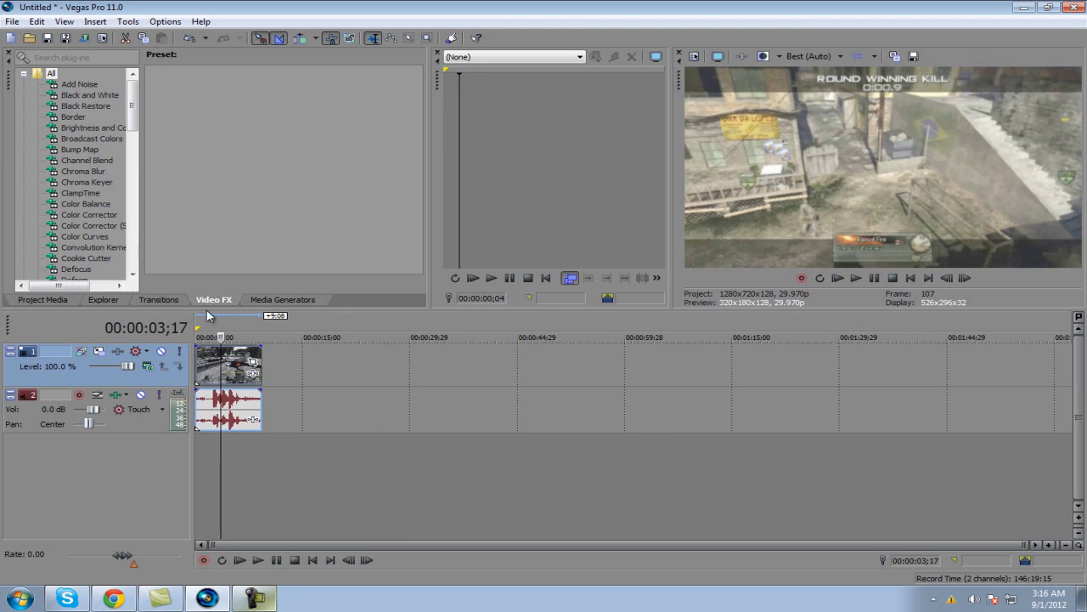
- Open Render As and check the output location, leaving it on the Desktop
{"action": "left_click", "coordinate": [12, 21]}
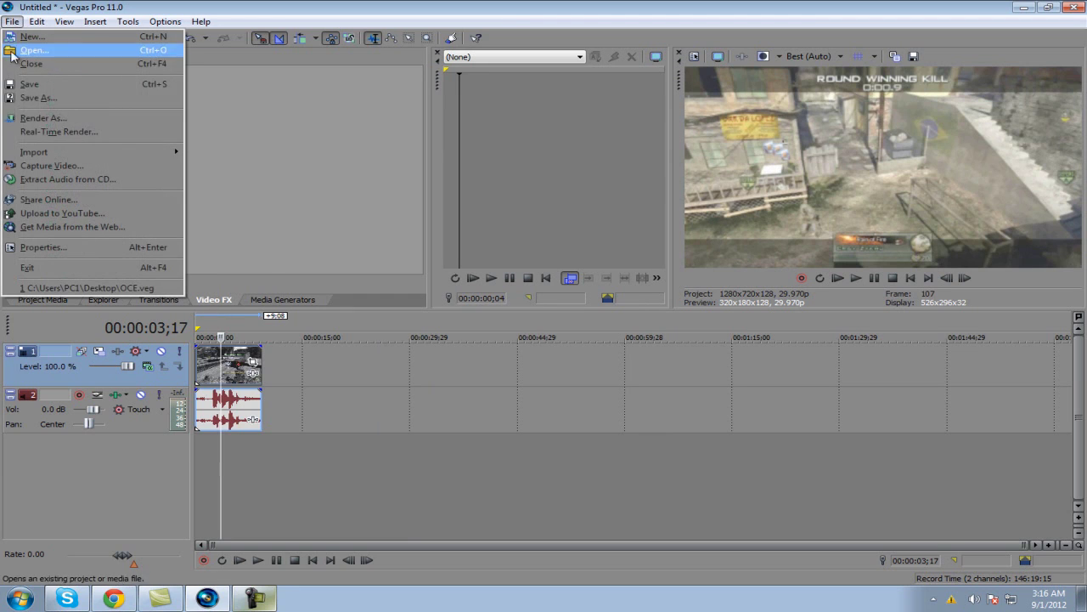
{"action": "left_click", "coordinate": [21, 118]}
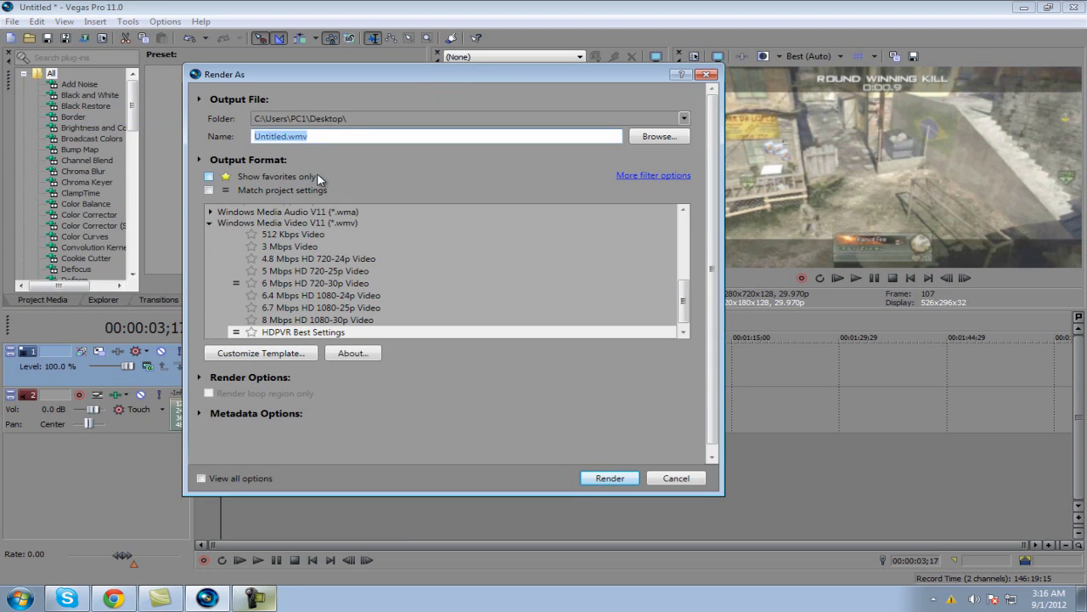
{"action": "left_click", "coordinate": [680, 138]}
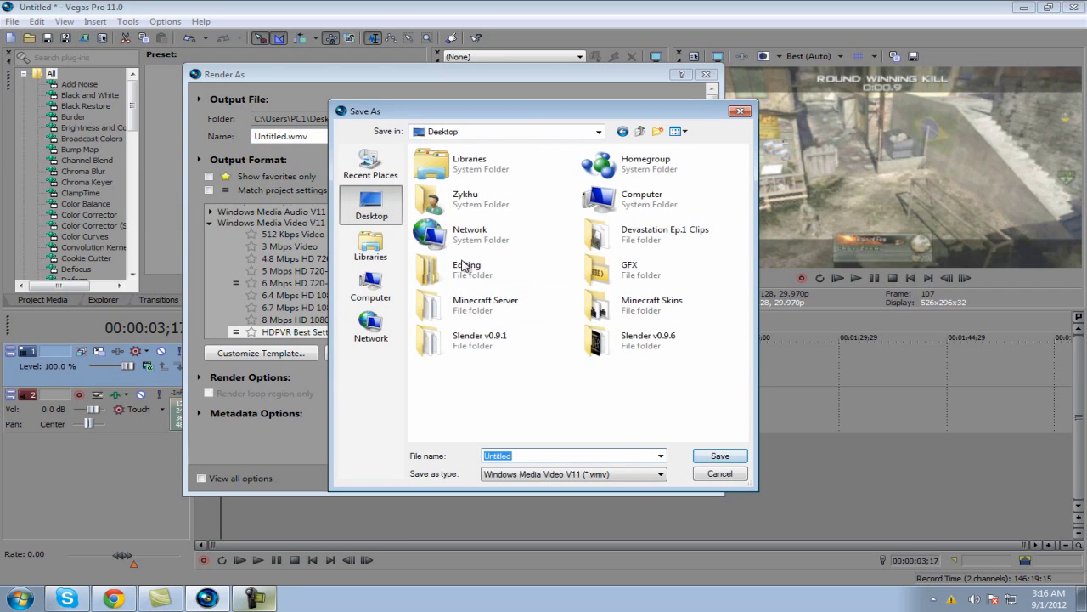
{"action": "left_click", "coordinate": [712, 458]}
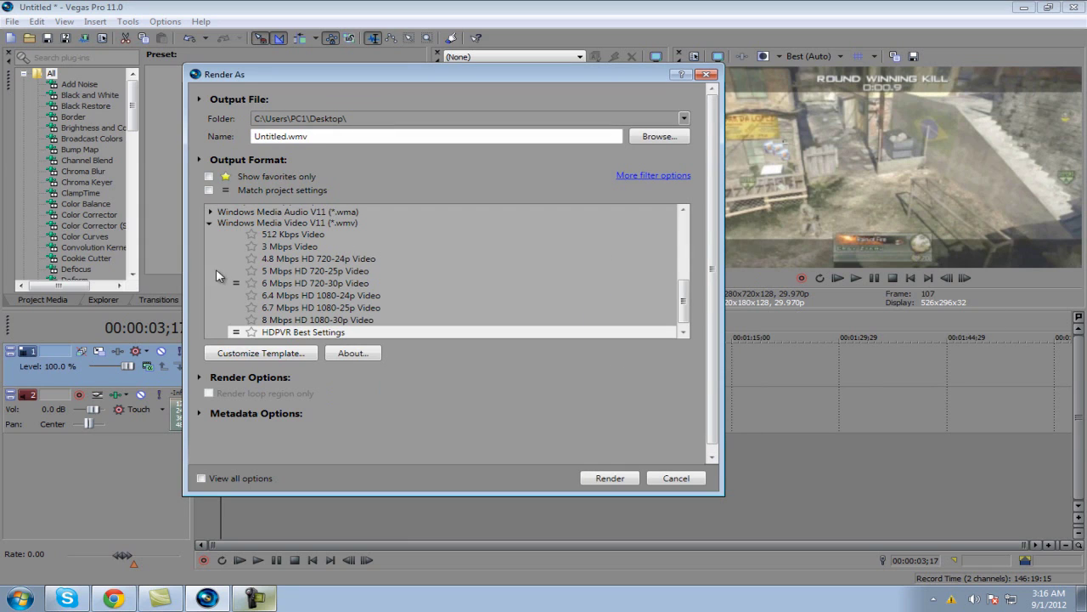
- Select the 6 Mbps HD 720-30p Video template under Windows Media Video V11
{"action": "left_click", "coordinate": [211, 222]}
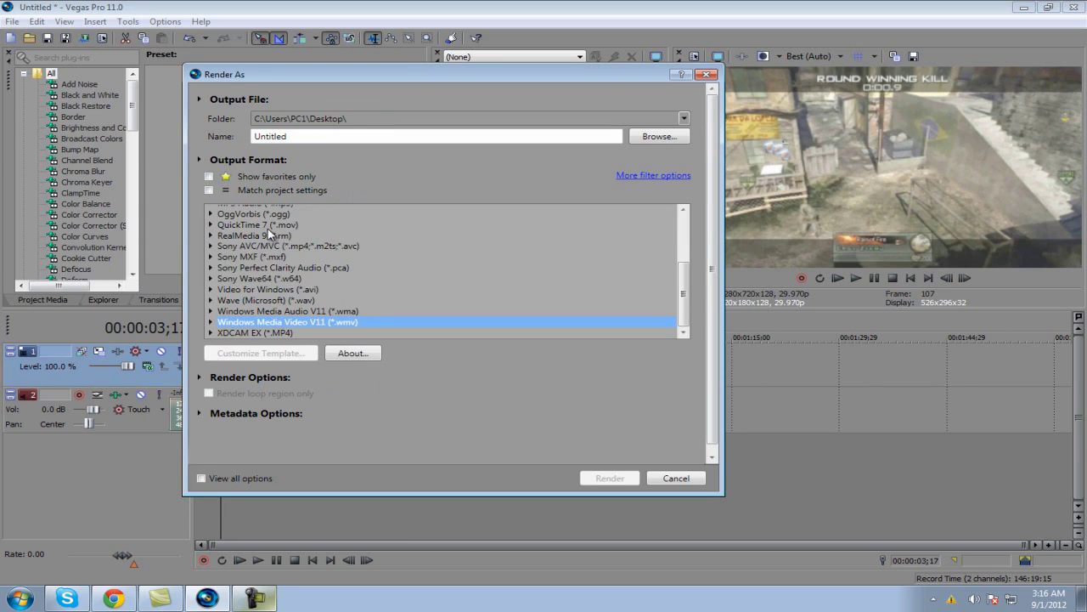
{"action": "scroll", "coordinate": [276, 229], "scroll_direction": "up", "scroll_amount": 3}
{"action": "scroll", "coordinate": [280, 255], "scroll_direction": "down", "scroll_amount": 1}
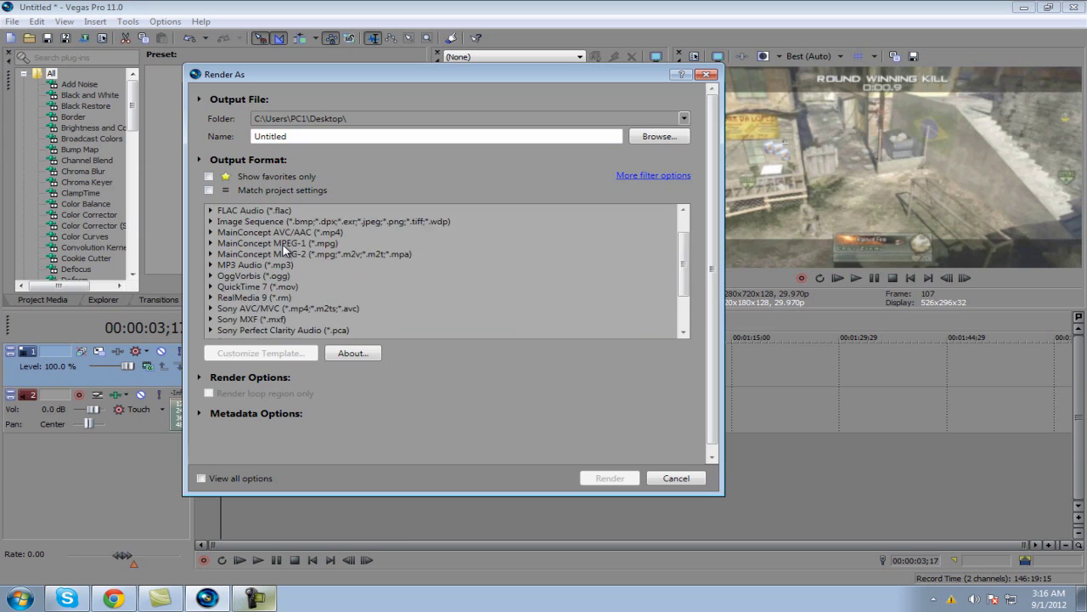
{"action": "scroll", "coordinate": [284, 265], "scroll_direction": "down", "scroll_amount": 2}
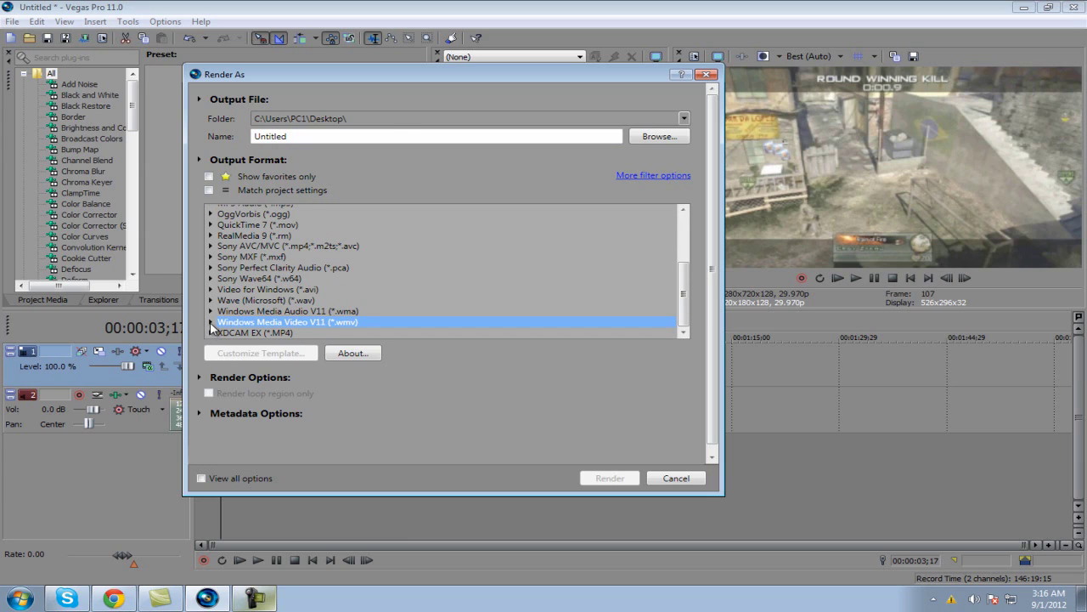
{"action": "left_click", "coordinate": [210, 323]}
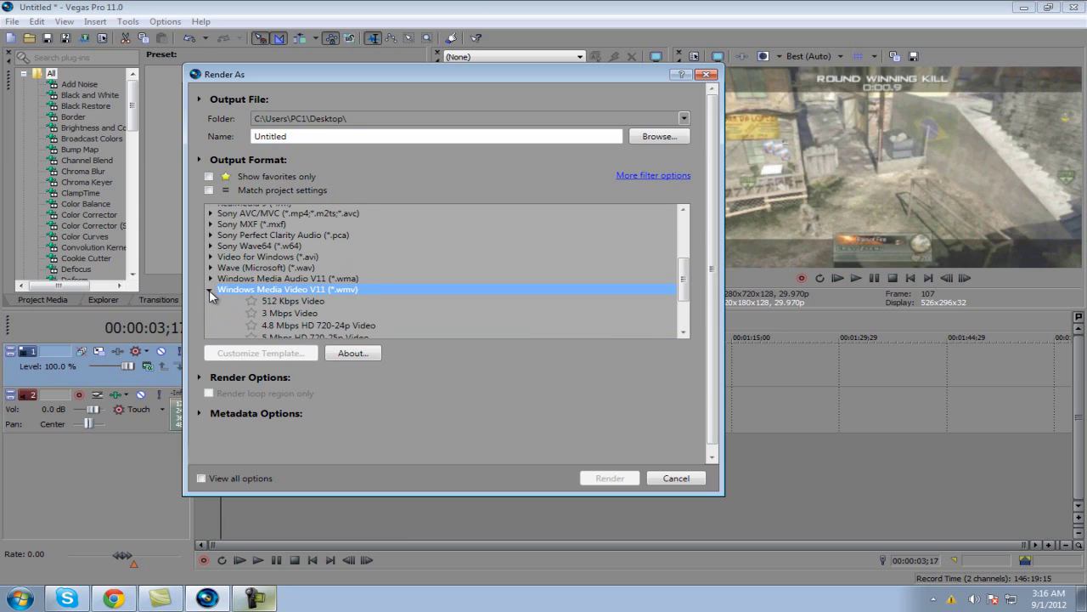
{"action": "left_click", "coordinate": [211, 291]}
{"action": "left_click", "coordinate": [213, 323]}
{"action": "left_click", "coordinate": [274, 288]}
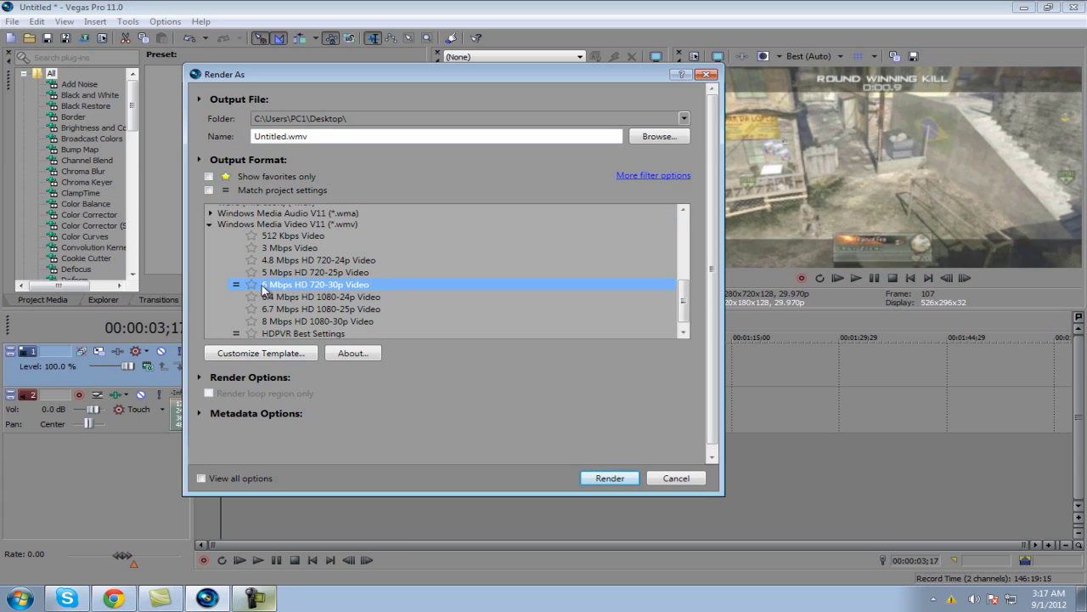
{"action": "left_click", "coordinate": [268, 354]}
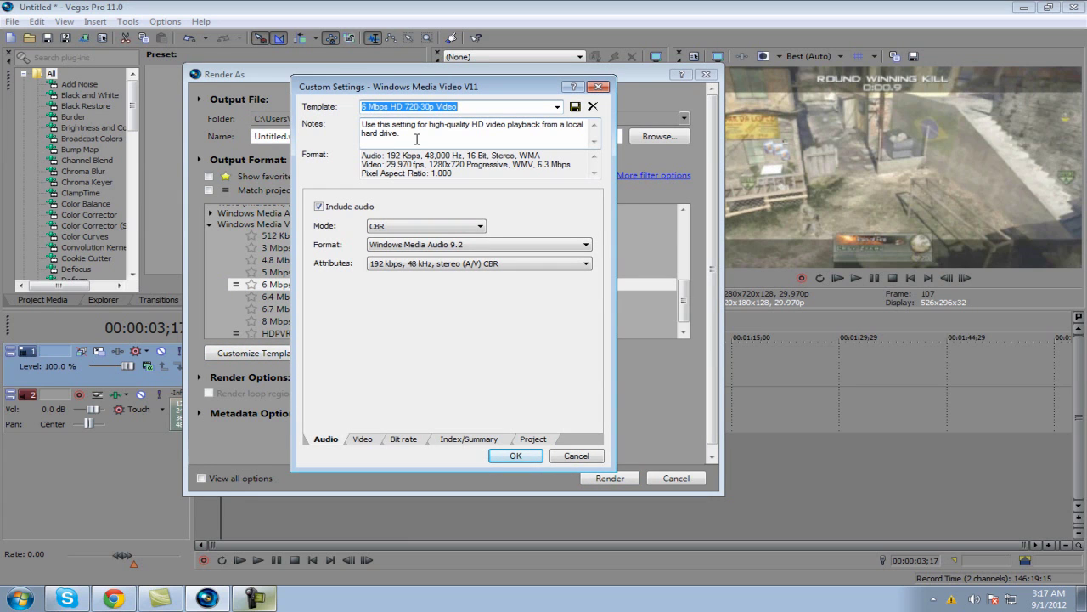
- Load the HDPVR Best Settings template in Custom Settings, keeping Include audio checked
{"action": "left_click", "coordinate": [557, 107]}
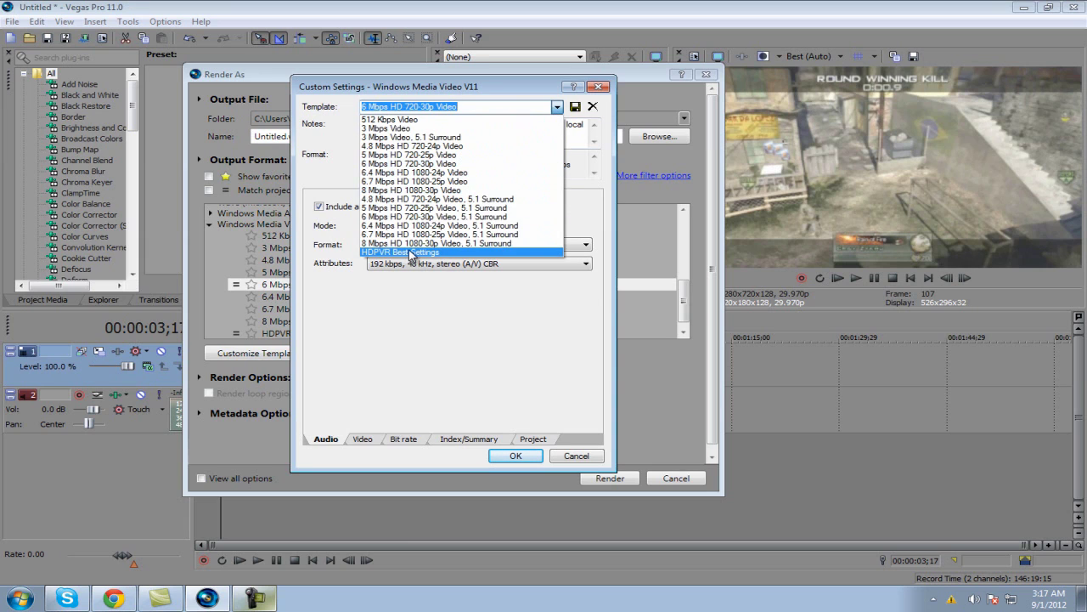
{"action": "left_click", "coordinate": [409, 253]}
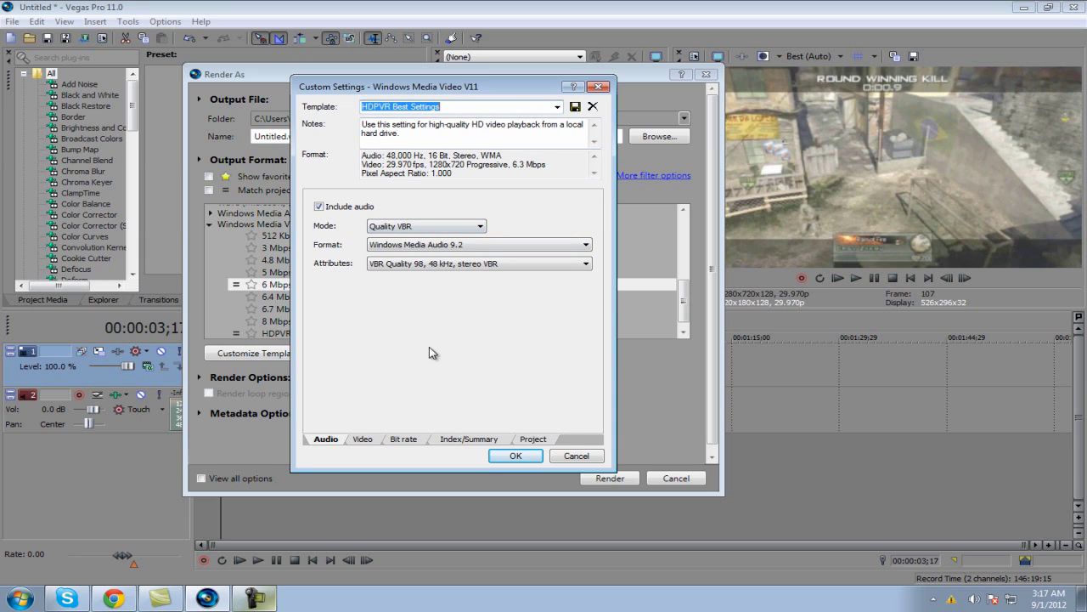
{"action": "left_click", "coordinate": [319, 208]}
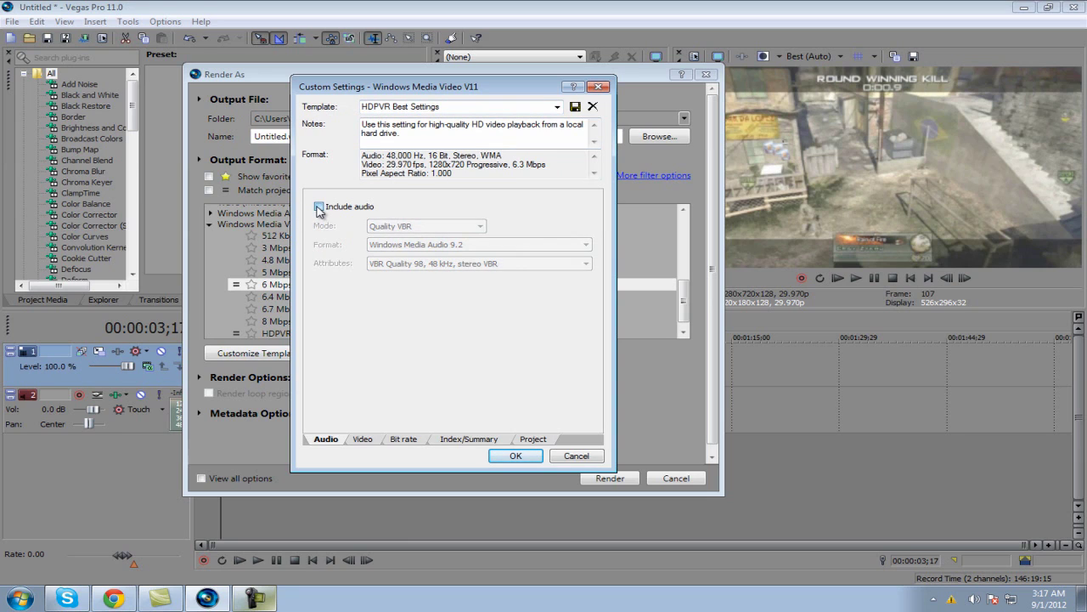
{"action": "left_click", "coordinate": [319, 207]}
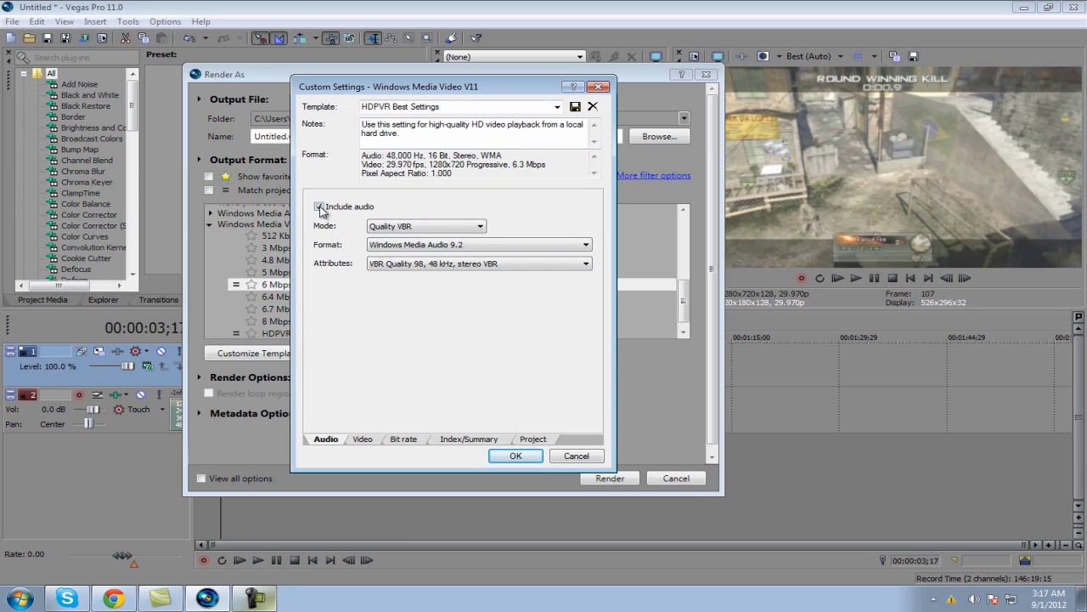
{"action": "left_click", "coordinate": [399, 231]}
{"action": "left_click", "coordinate": [362, 439]}
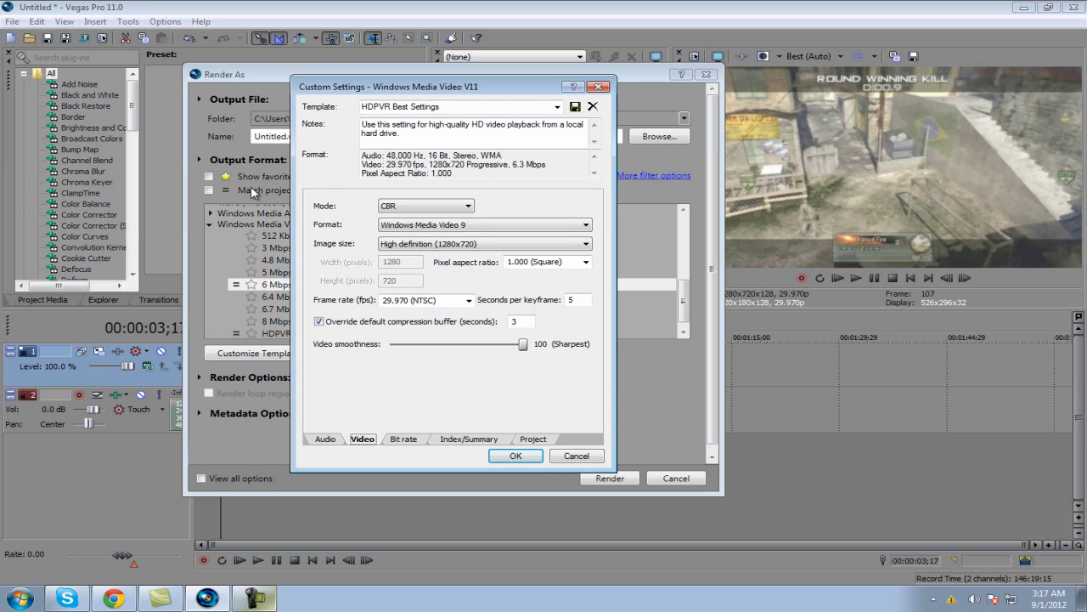
{"action": "left_click", "coordinate": [430, 247]}
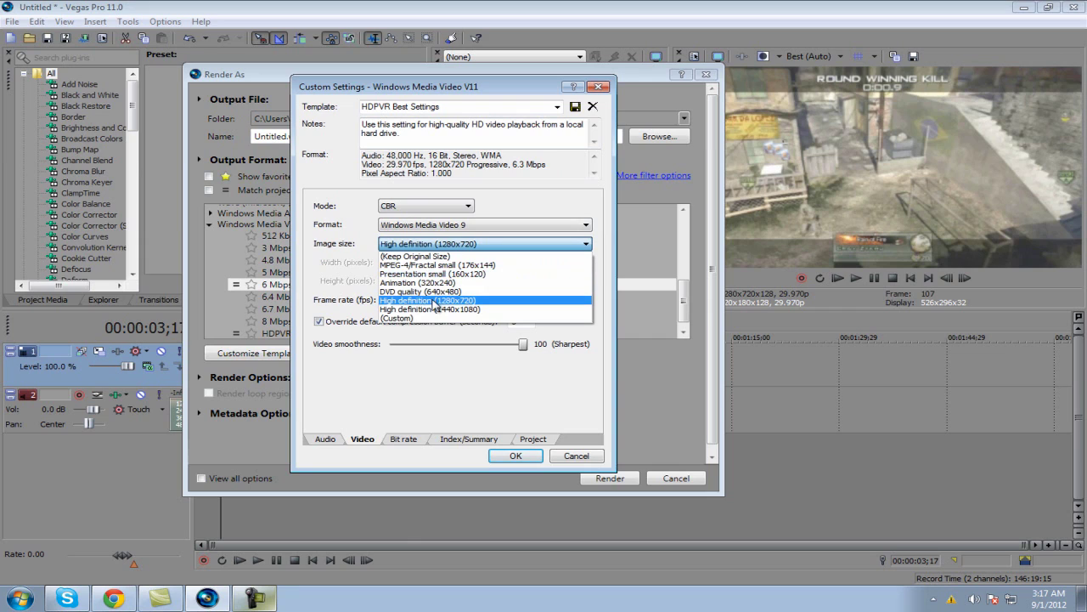
{"action": "left_click", "coordinate": [355, 255]}
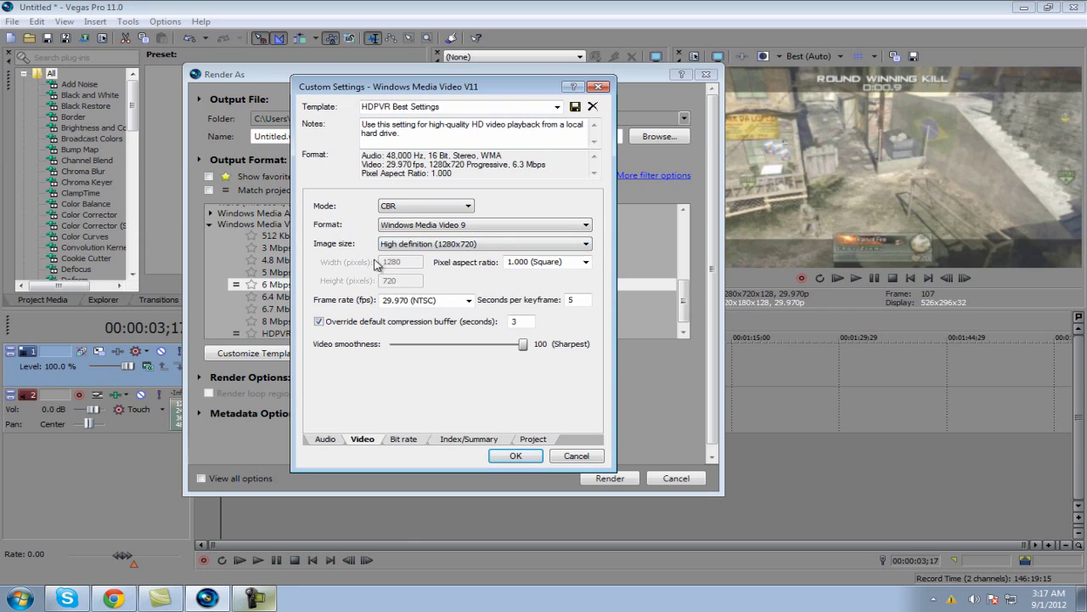
{"action": "left_click", "coordinate": [587, 266]}
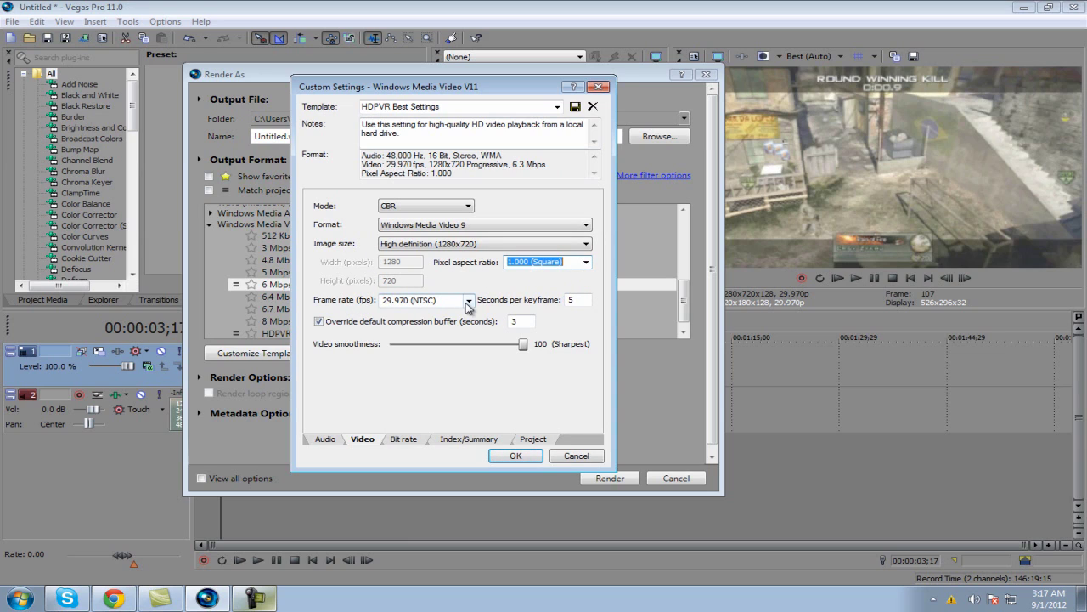
{"action": "left_click", "coordinate": [468, 302]}
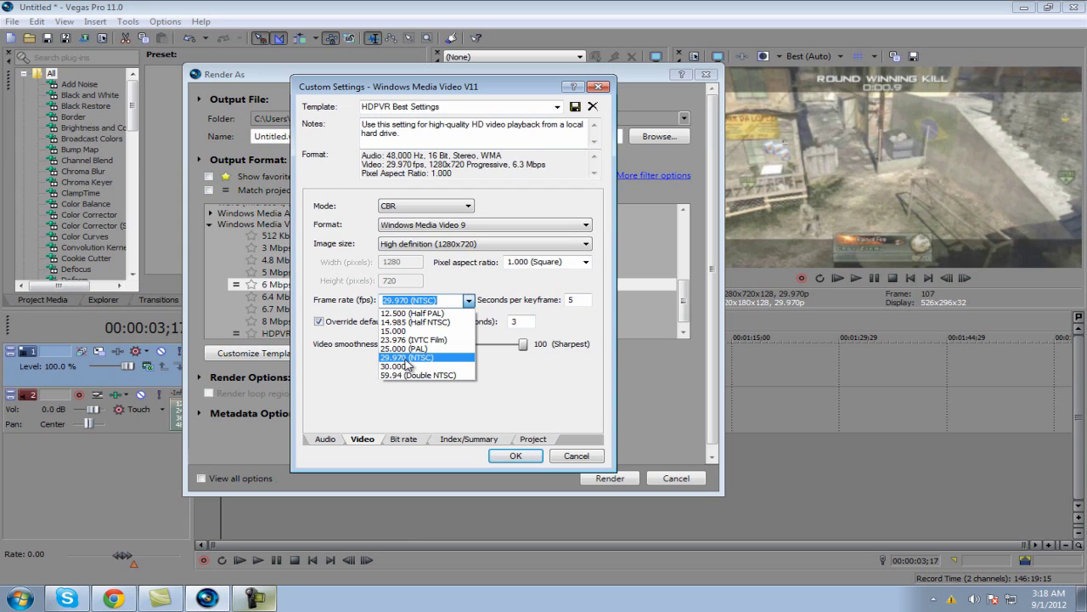
{"action": "left_click", "coordinate": [407, 359]}
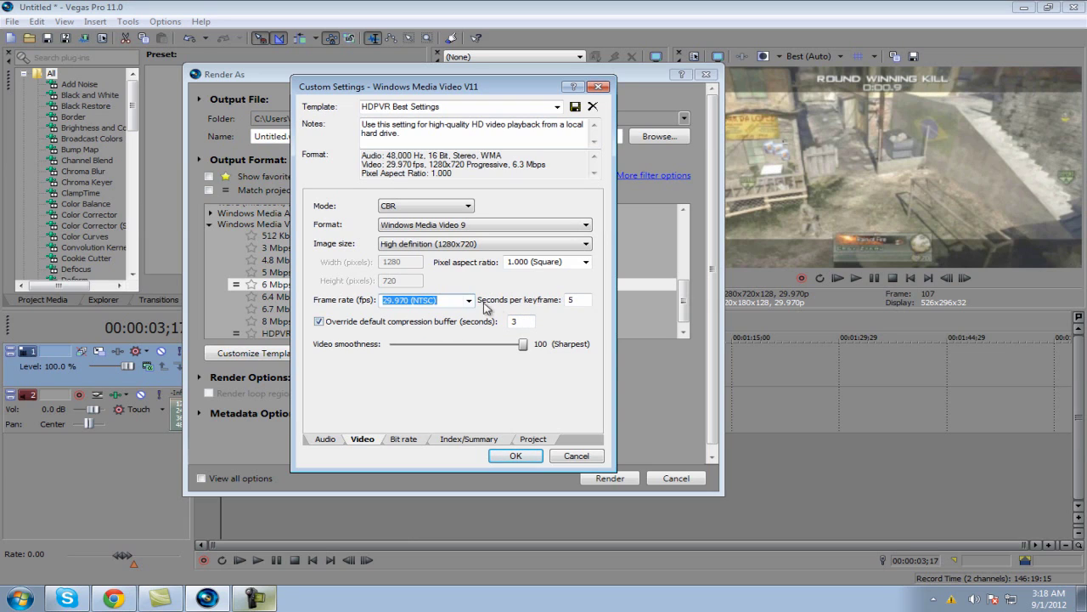
{"action": "double_click", "coordinate": [514, 322]}
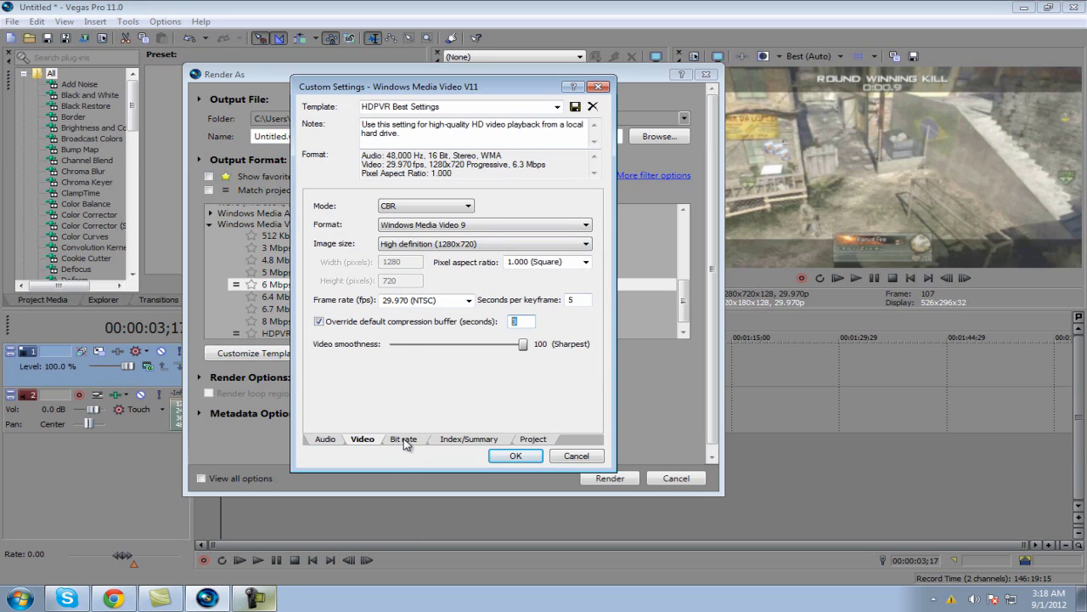
{"action": "left_click", "coordinate": [405, 439]}
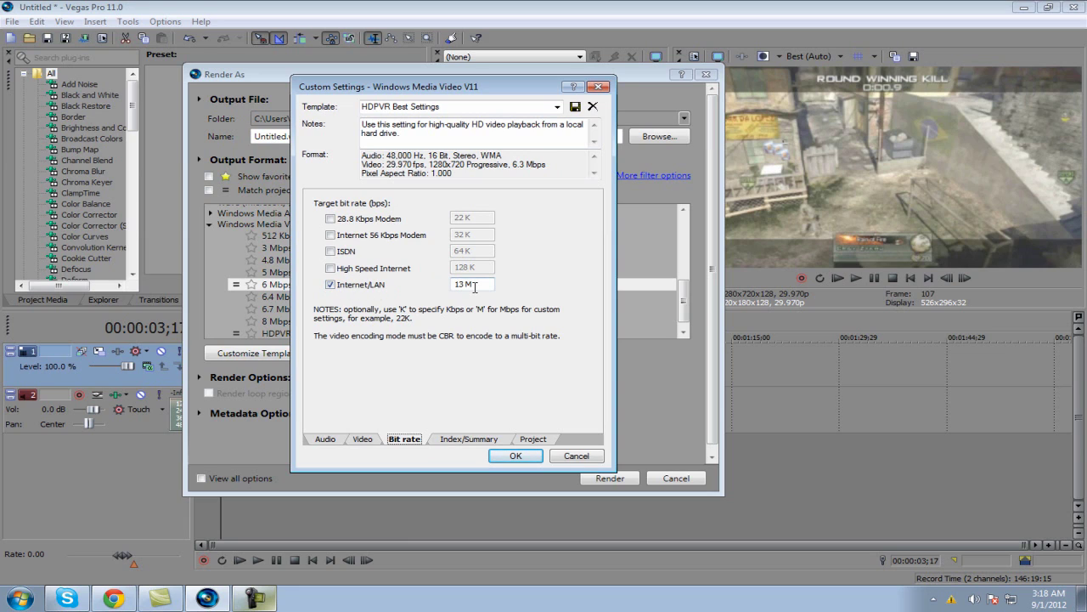
- Review the bit rate, video and project tabs, keeping Best quality and project-setting stereoscopic 3D
{"action": "left_click_drag", "start_coordinate": [475, 287], "coordinate": [428, 284]}
{"action": "left_click", "coordinate": [365, 440]}
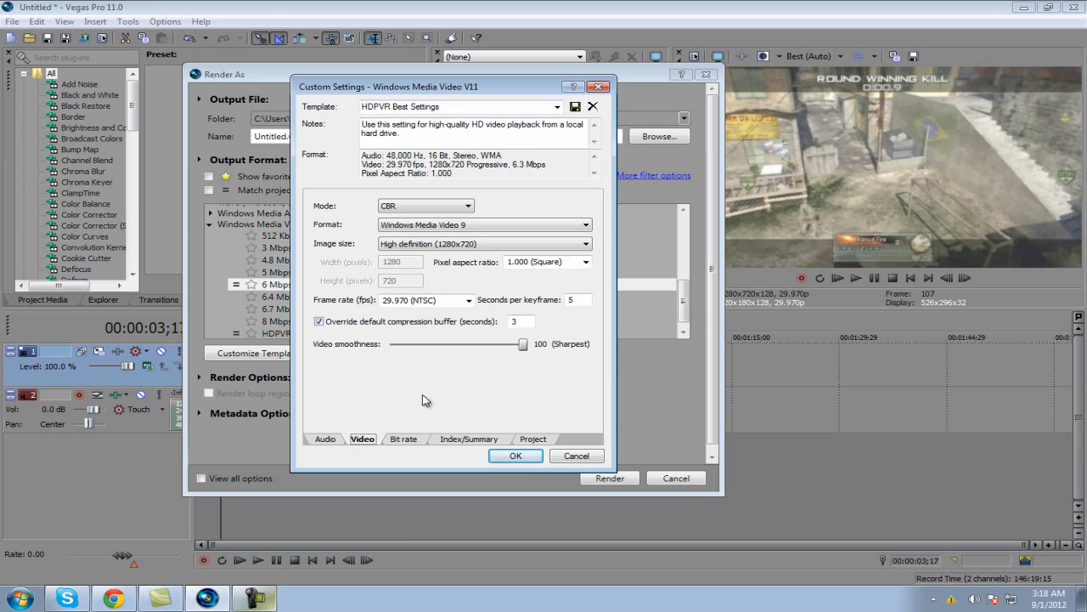
{"action": "left_click", "coordinate": [416, 439]}
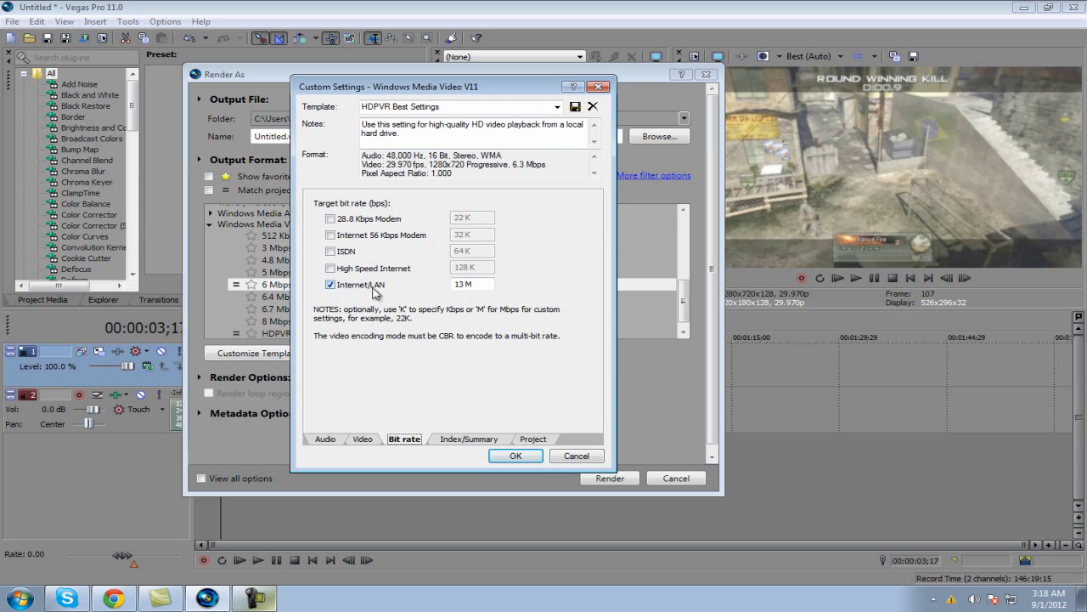
{"action": "left_click", "coordinate": [534, 442]}
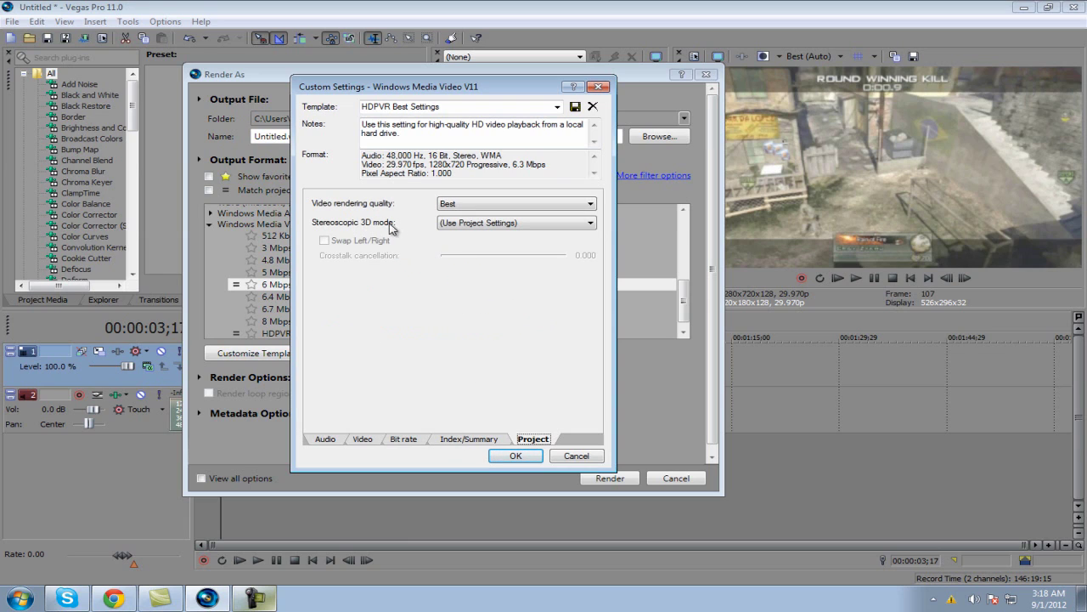
{"action": "left_click", "coordinate": [458, 204]}
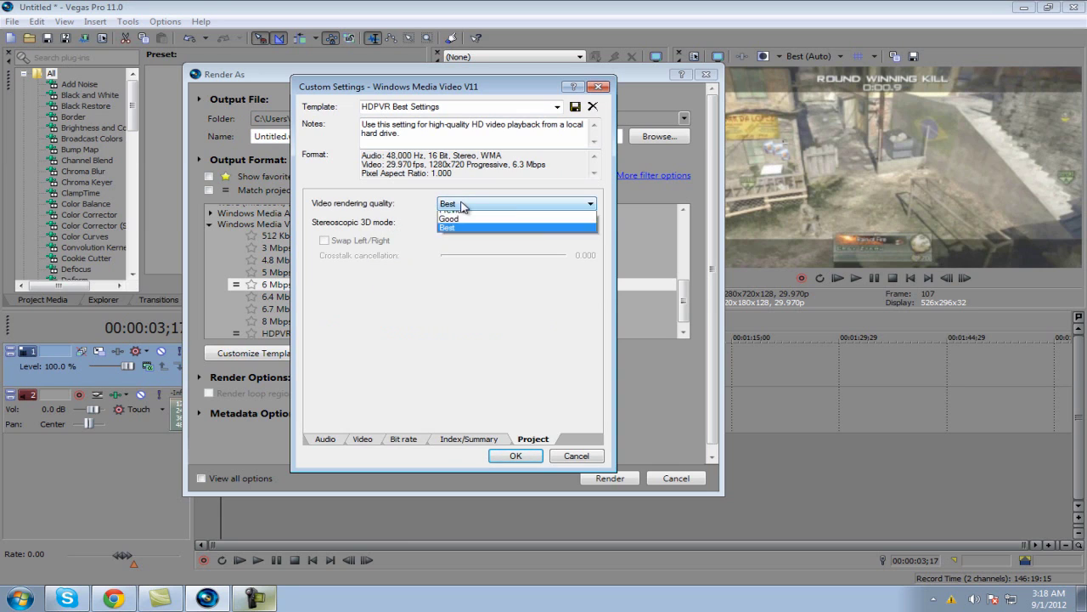
{"action": "left_click", "coordinate": [458, 204]}
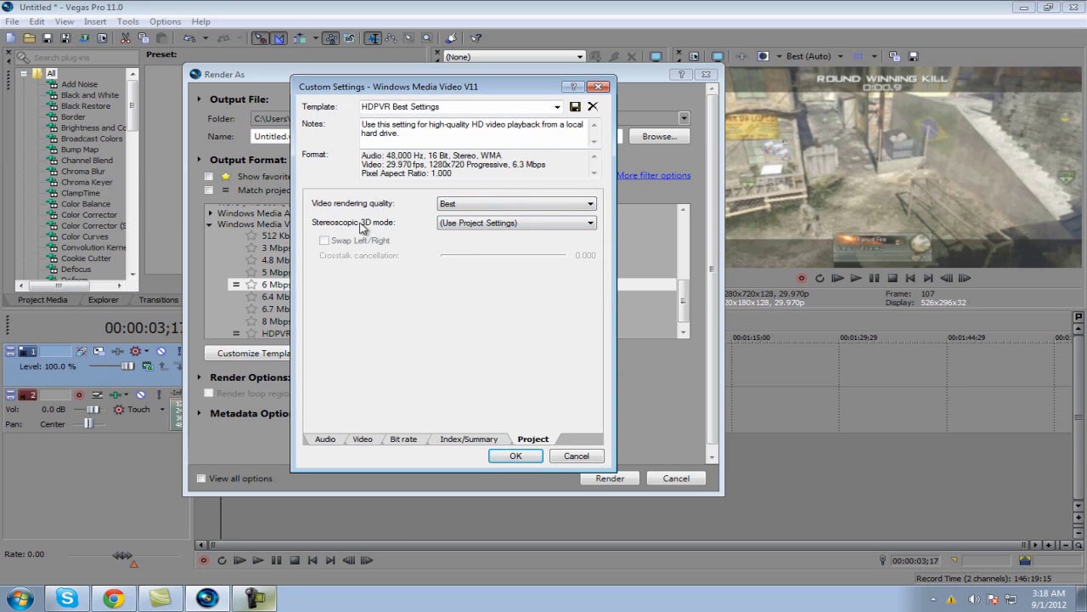
{"action": "left_click", "coordinate": [456, 223]}
{"action": "left_click", "coordinate": [482, 230]}
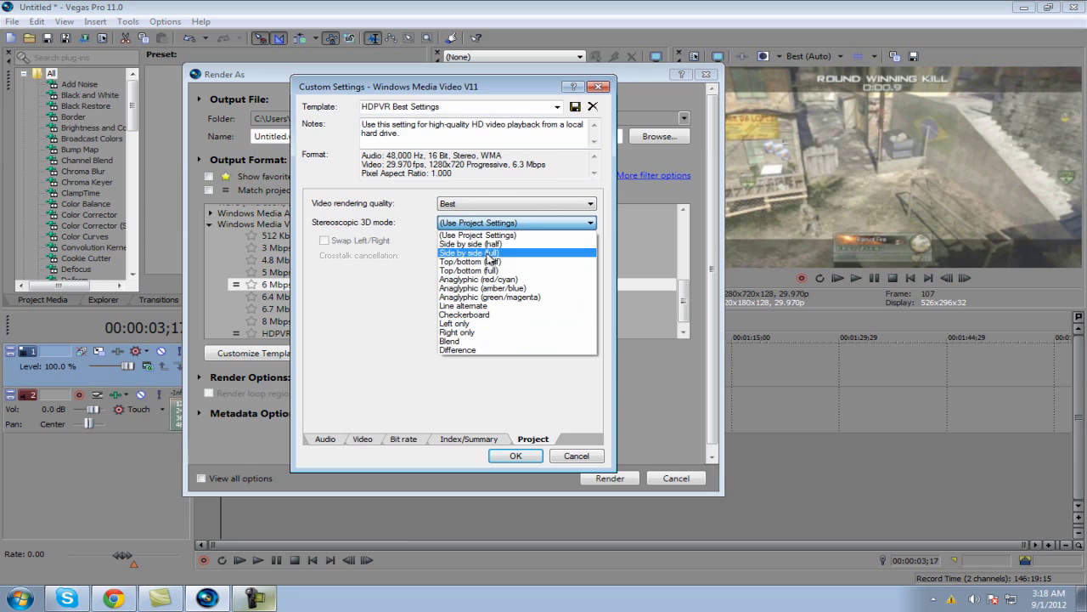
{"action": "left_click", "coordinate": [495, 221]}
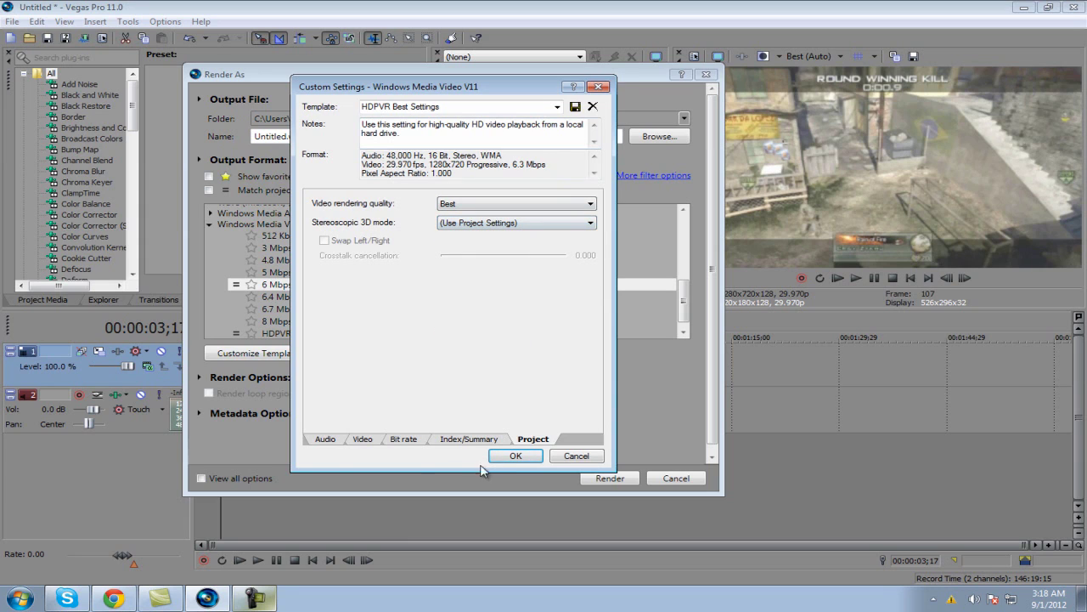
- Look over the audio and remaining pages, then accept the HDPVR Best Settings custom template
{"action": "left_click", "coordinate": [331, 440]}
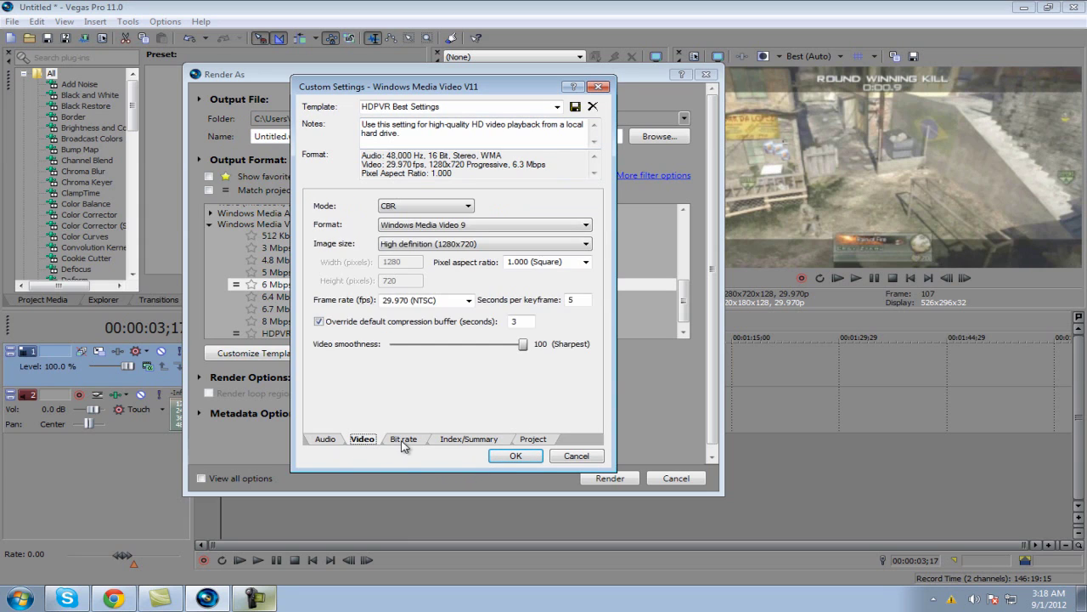
{"action": "left_click", "coordinate": [452, 440]}
{"action": "left_click", "coordinate": [529, 439]}
{"action": "left_click", "coordinate": [327, 439]}
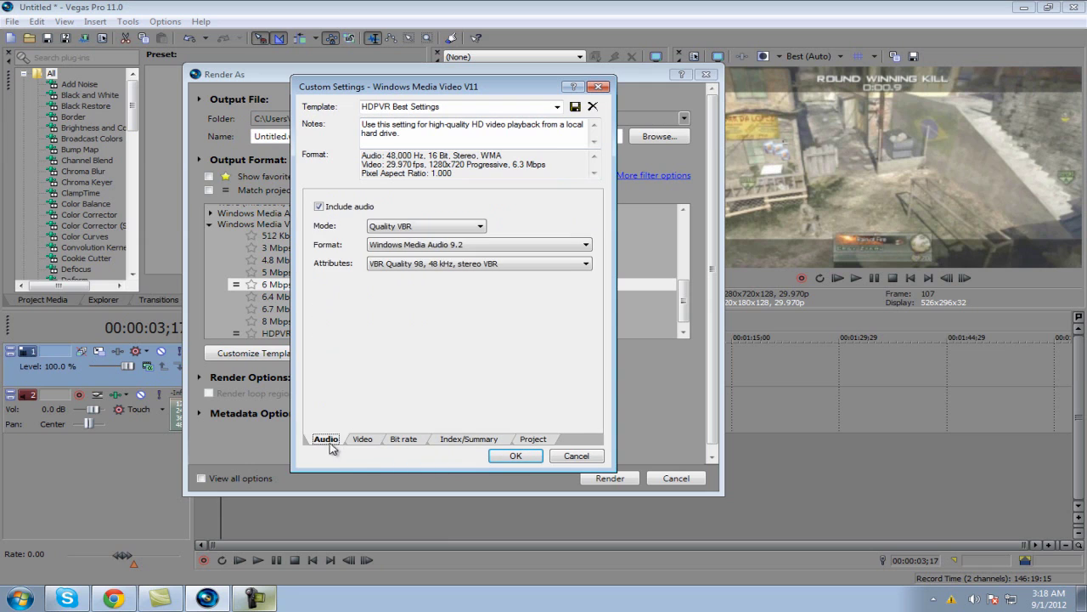
{"action": "left_click", "coordinate": [363, 439]}
{"action": "left_click", "coordinate": [403, 439]}
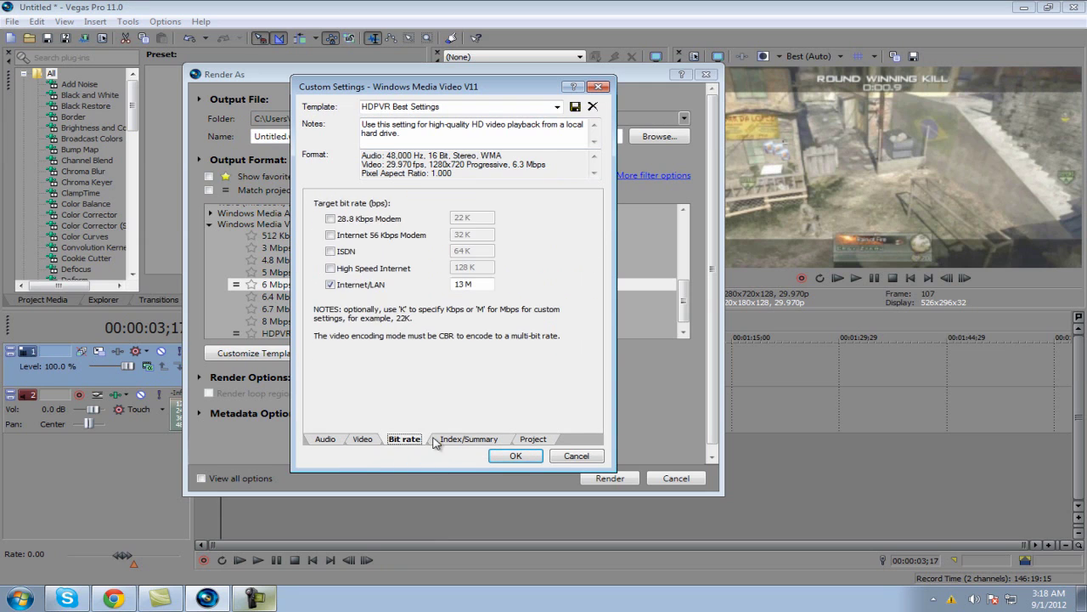
{"action": "left_click", "coordinate": [469, 439]}
{"action": "left_click", "coordinate": [532, 439]}
{"action": "left_click", "coordinate": [326, 439]}
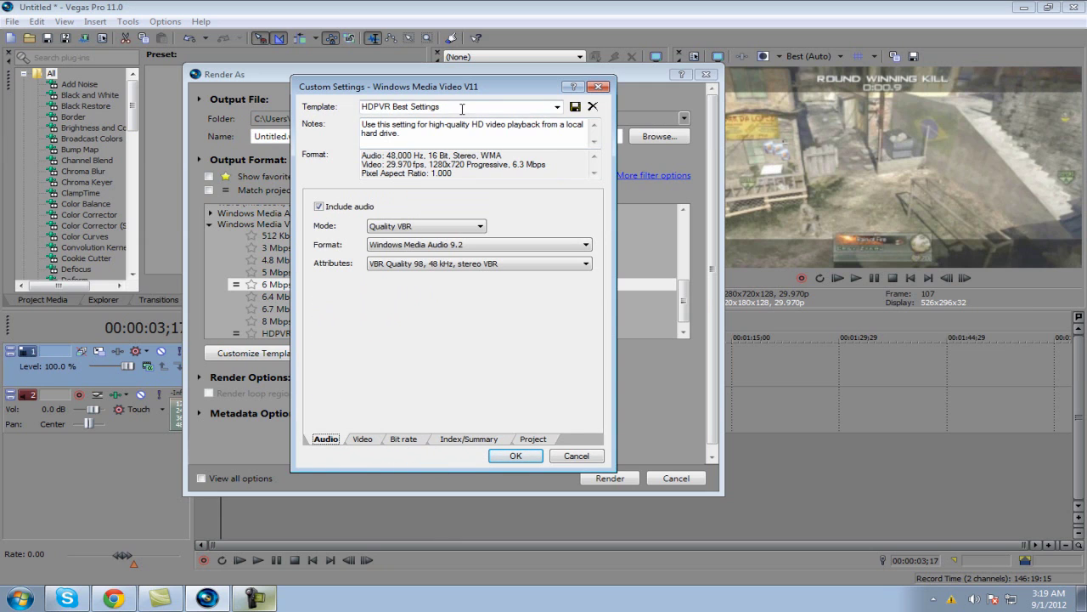
{"action": "left_click_drag", "start_coordinate": [460, 108], "coordinate": [355, 109]}
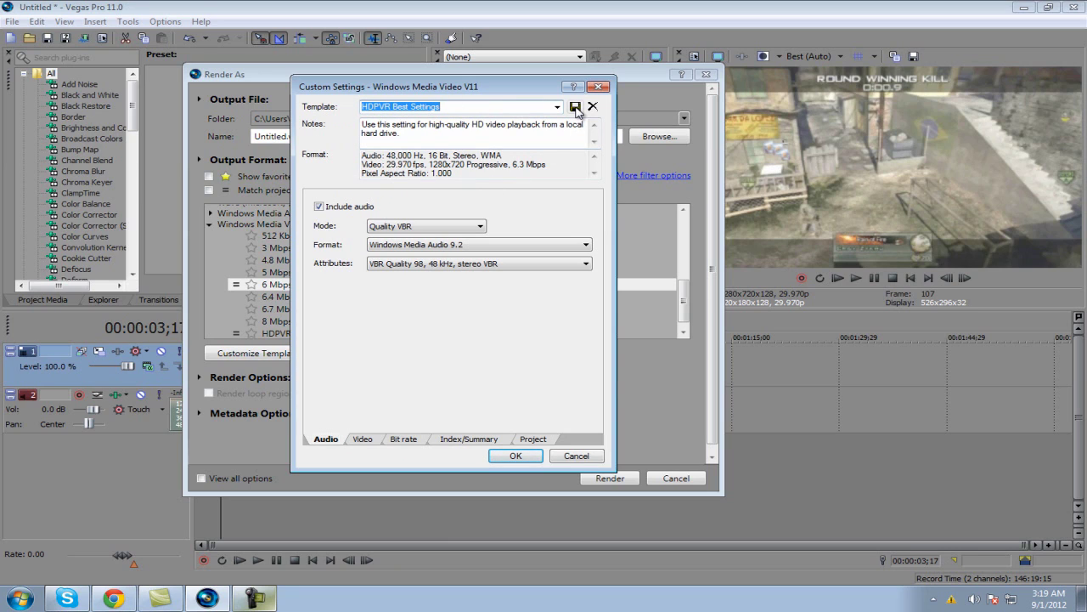
{"action": "left_click", "coordinate": [515, 455]}
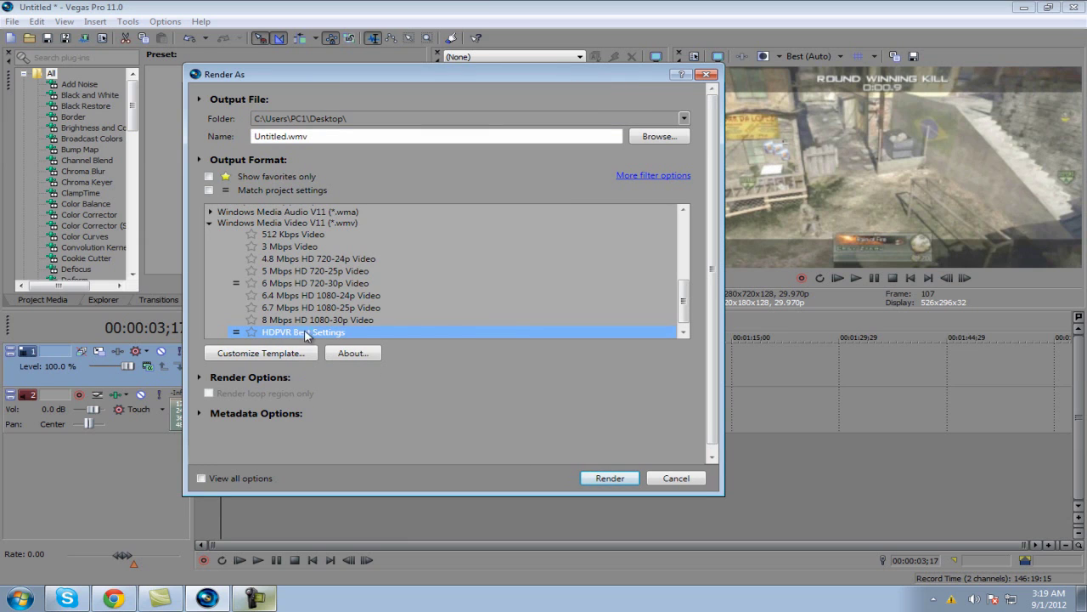
- Close and reopen Render As, choosing the HDPVR Best Settings template
{"action": "scroll", "coordinate": [524, 340], "scroll_direction": "up", "scroll_amount": 3}
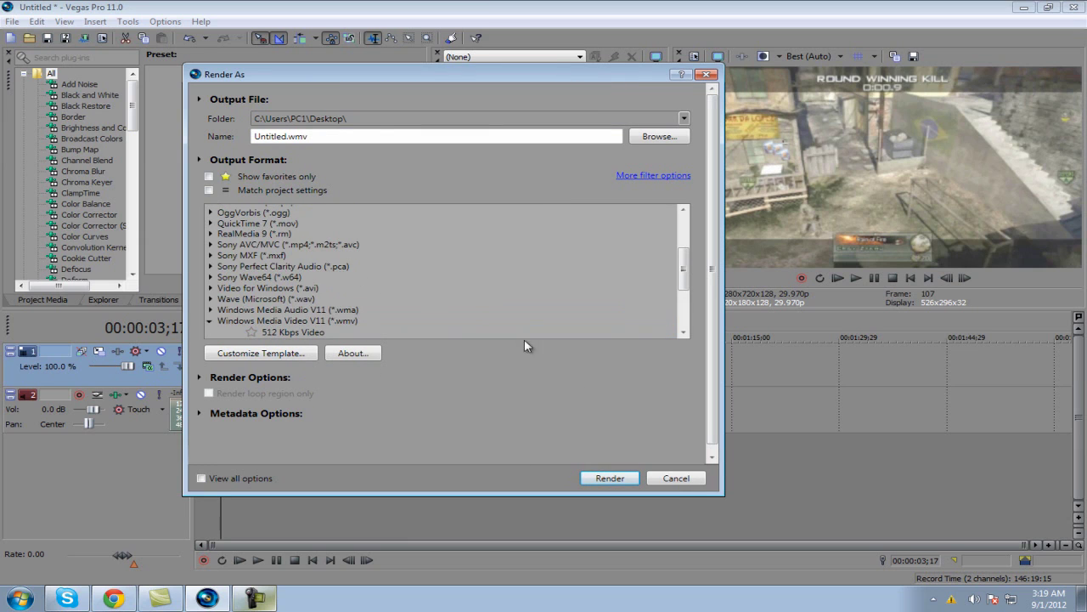
{"action": "left_click", "coordinate": [678, 480]}
{"action": "key", "text": "alt+f"}
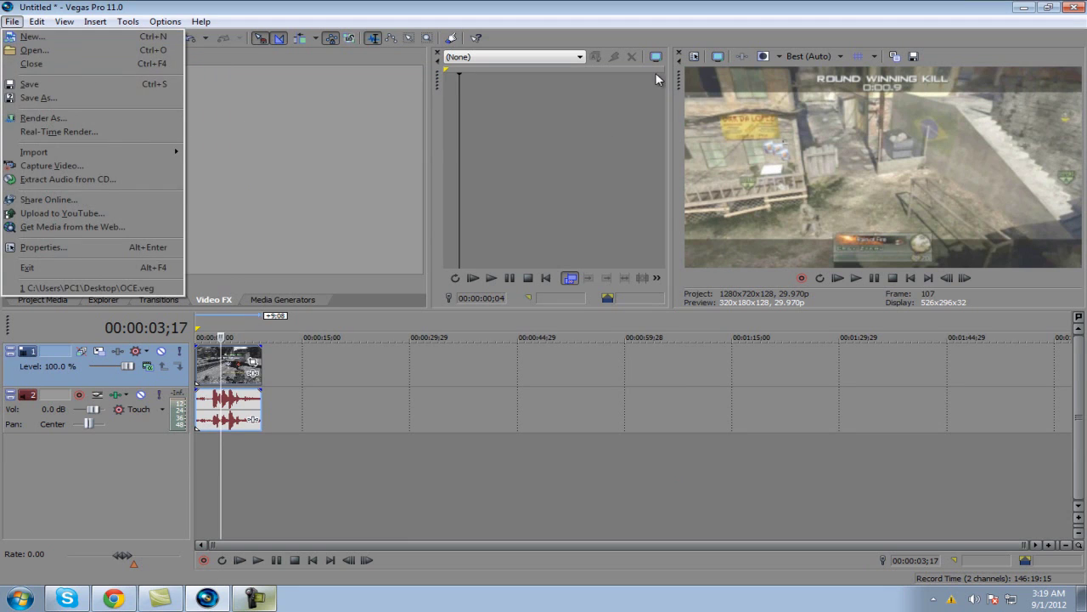
{"action": "left_click", "coordinate": [49, 121]}
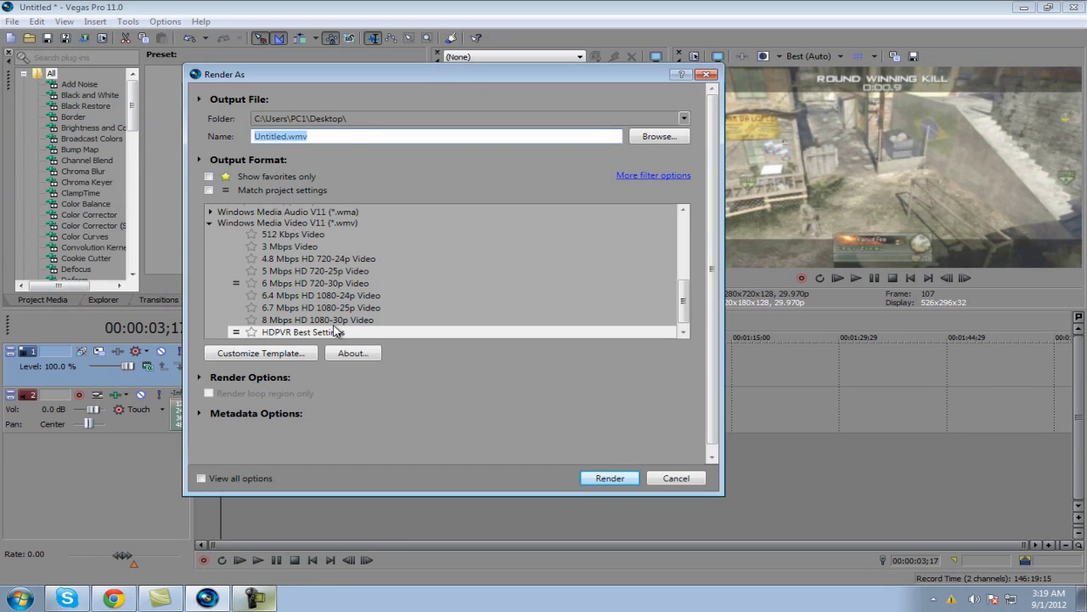
{"action": "left_click", "coordinate": [321, 332]}
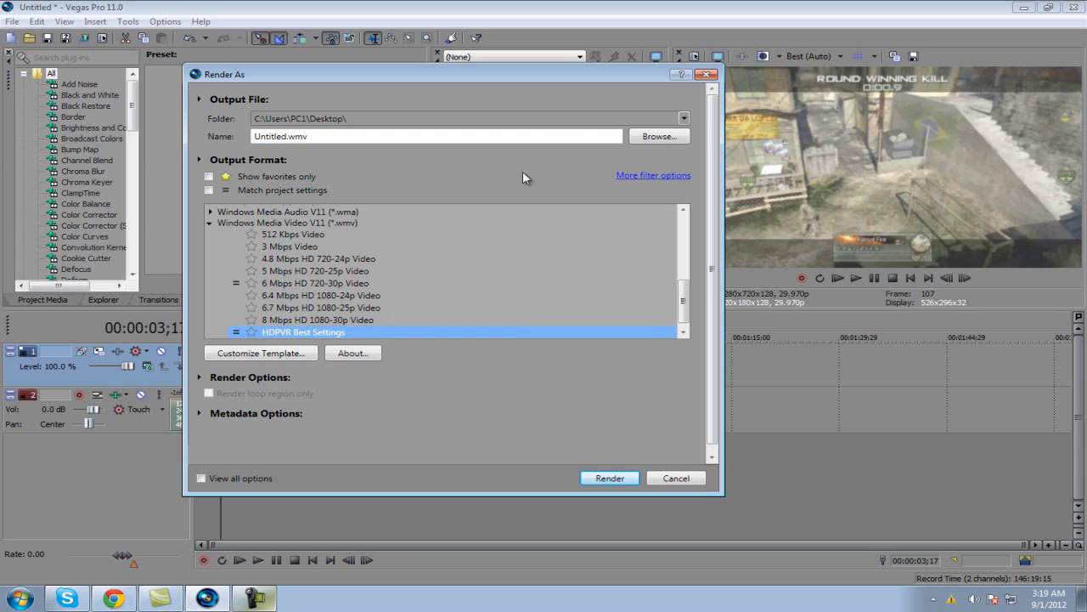
- Rename the output file to Test and start rendering Test.wmv with HDPVR Best Settings
{"action": "left_click", "coordinate": [469, 136]}
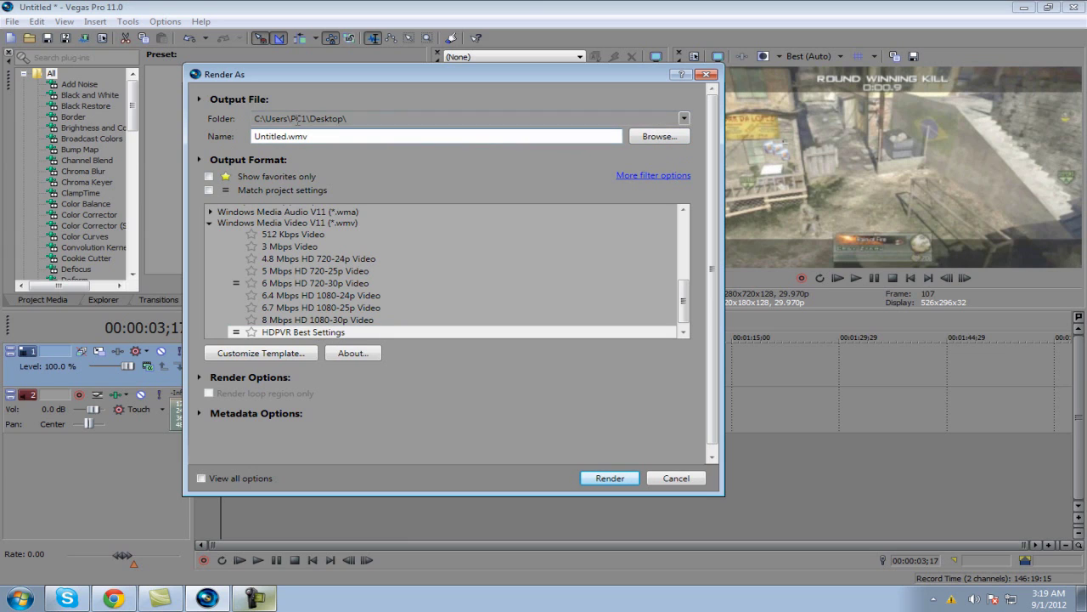
{"action": "double_click", "coordinate": [336, 137]}
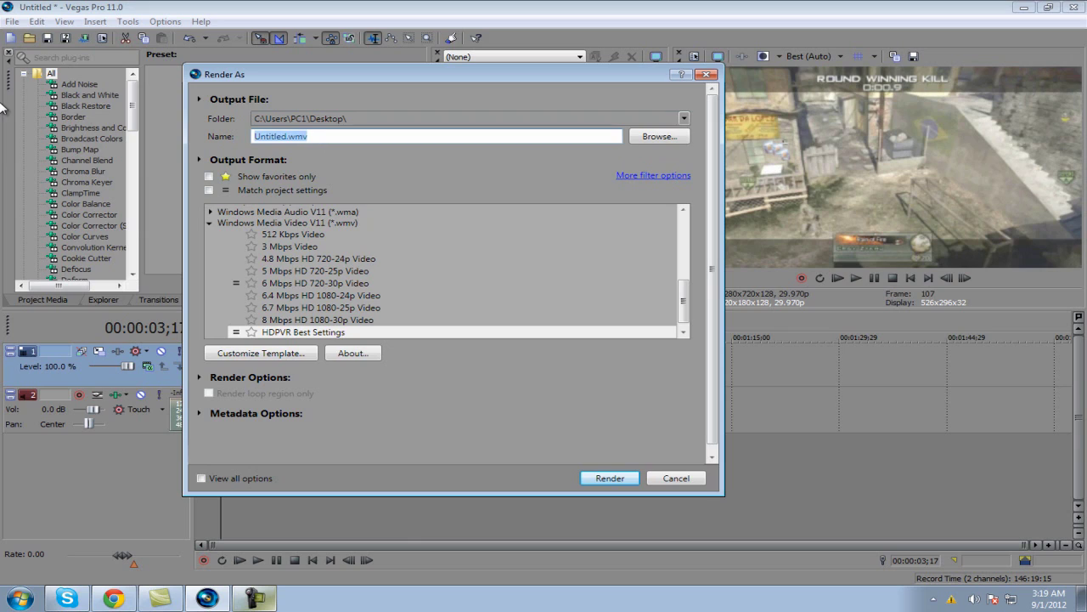
{"action": "type", "text": "Test"}
{"action": "left_click", "coordinate": [333, 335]}
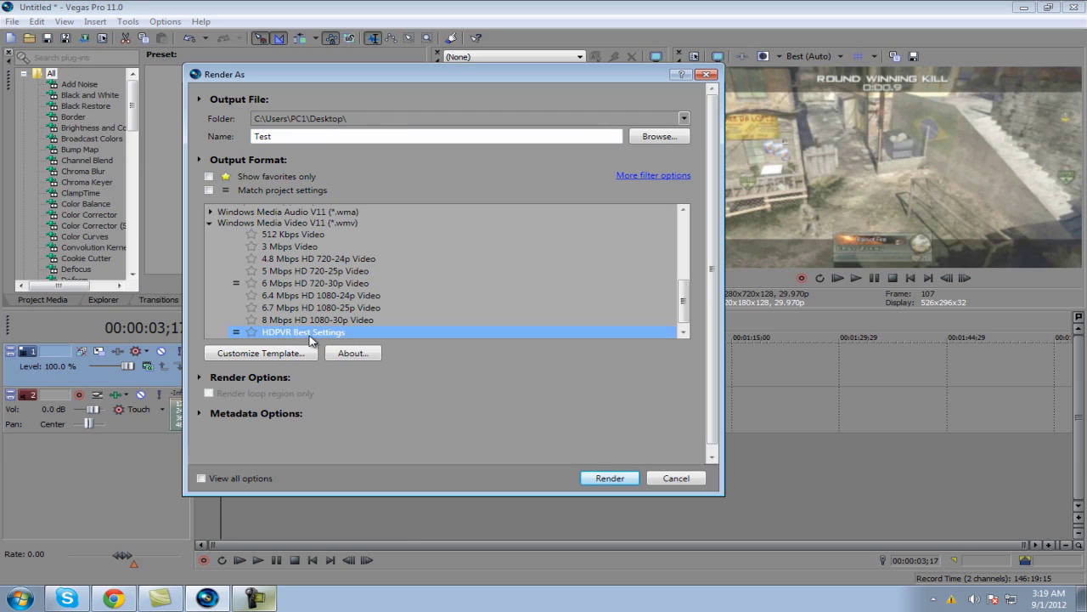
{"action": "left_click", "coordinate": [608, 478]}
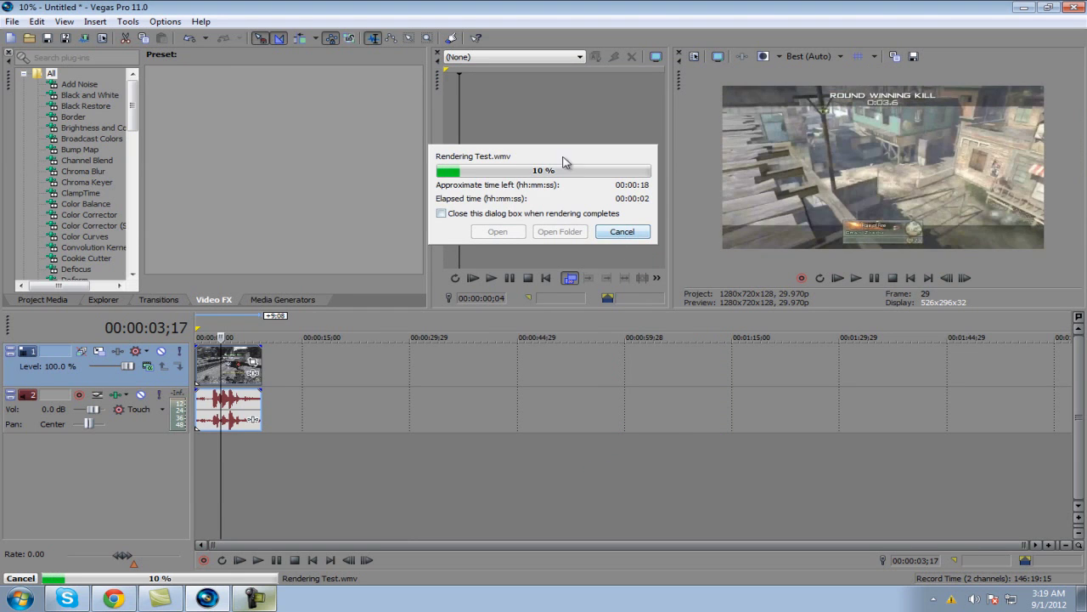
- Cancel the Test.wmv render at 10% and return to the project timeline
{"action": "left_click", "coordinate": [627, 238]}
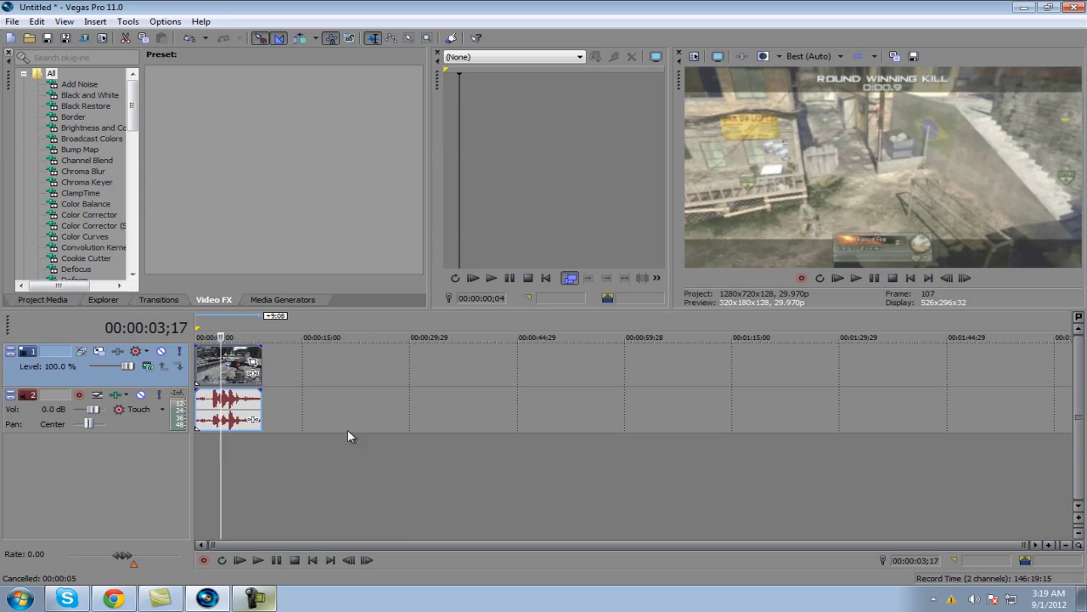
{"action": "left_click", "coordinate": [255, 600]}
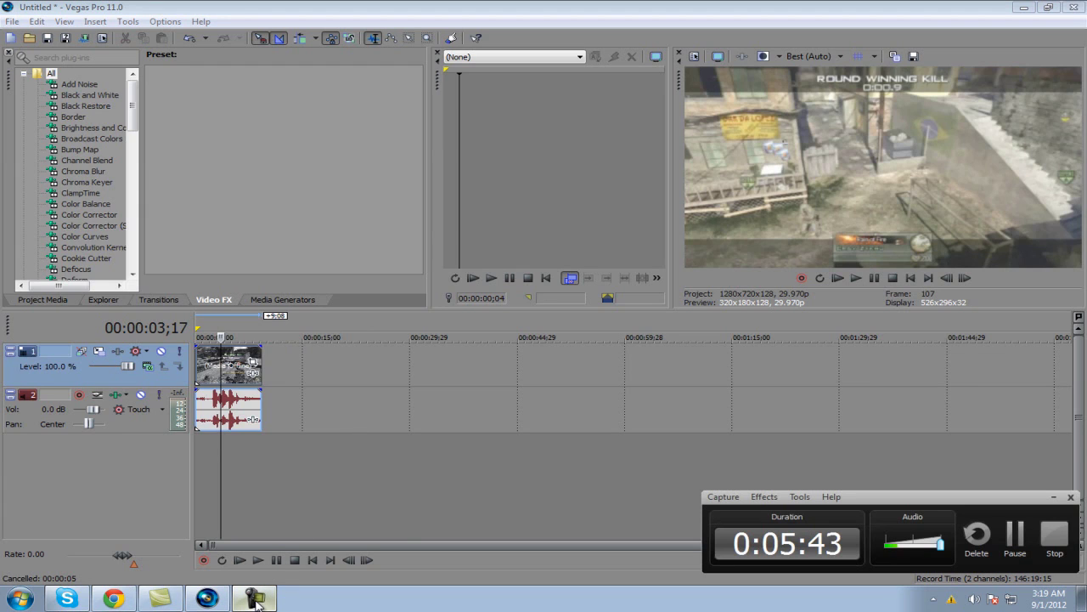